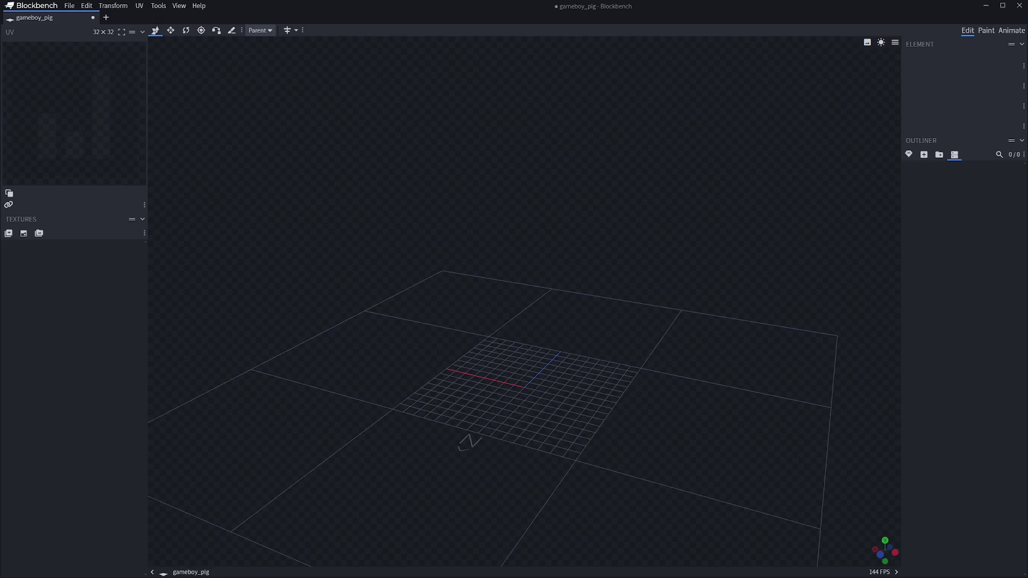
Place the pixel-art pig sprite as a reference image in the viewport's upper corner.
left_click(179, 6)
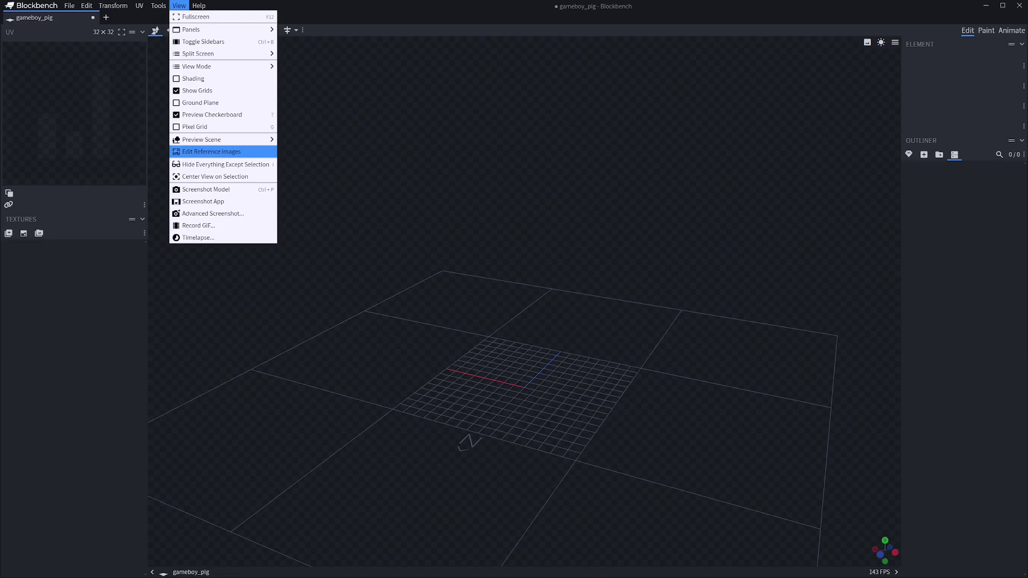
left_click(211, 152)
left_click(836, 174)
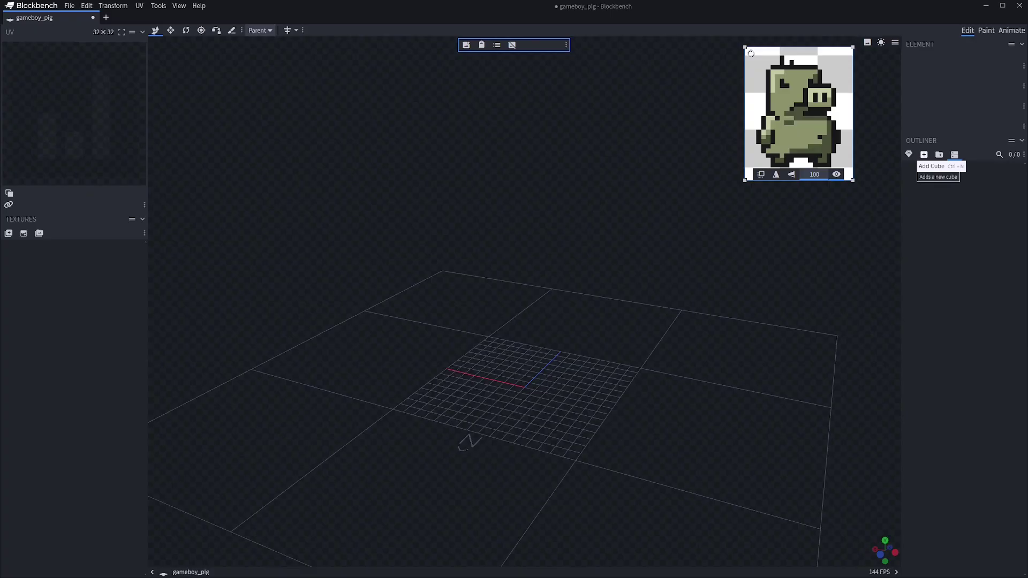
Add a cuboid mesh with diameter 8 and height 8, and raise it to a Y position of 3.
left_click(909, 154)
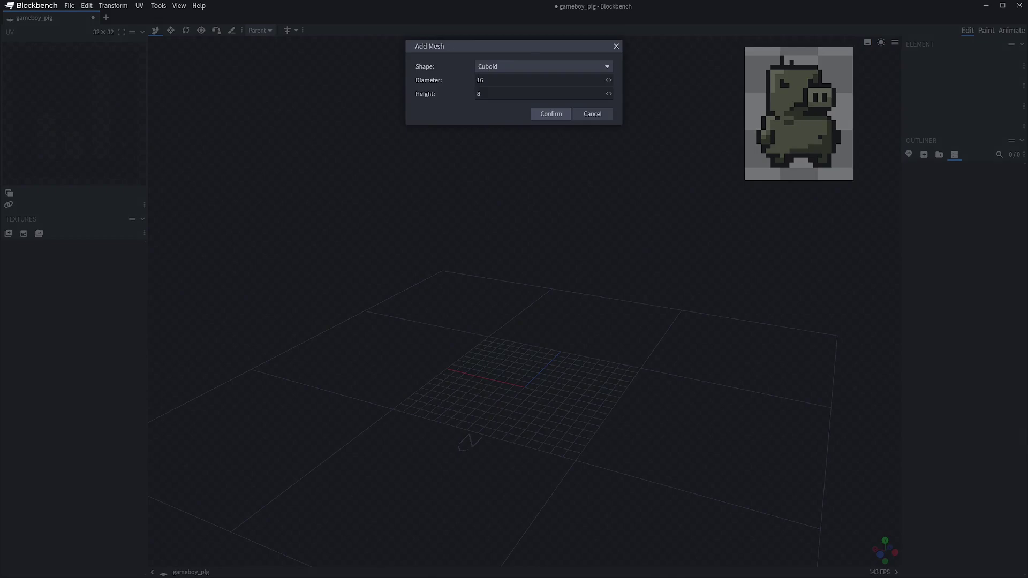
double_click(480, 80)
type("8")
left_click(551, 113)
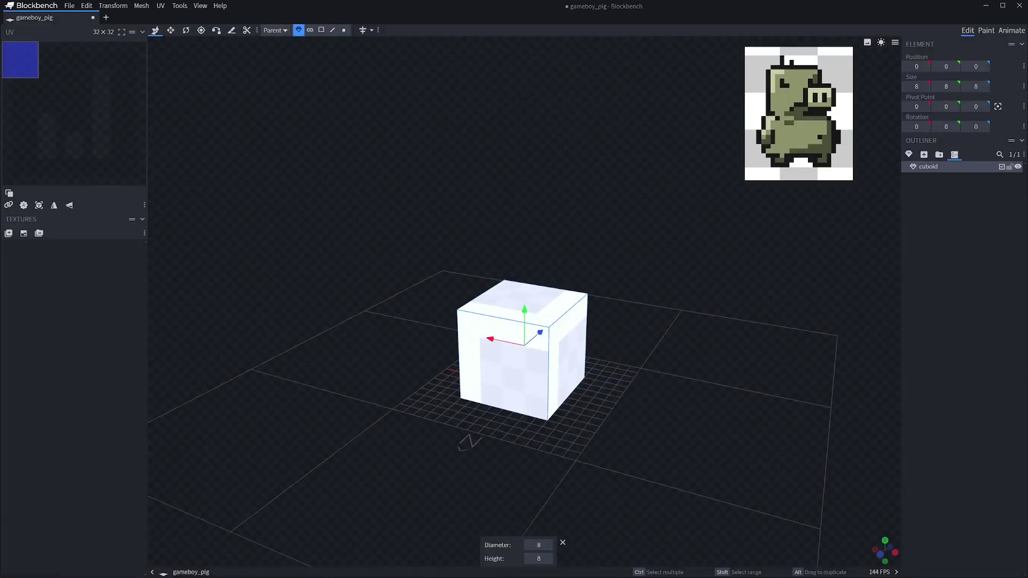
left_click_drag(536, 321, 608, 294)
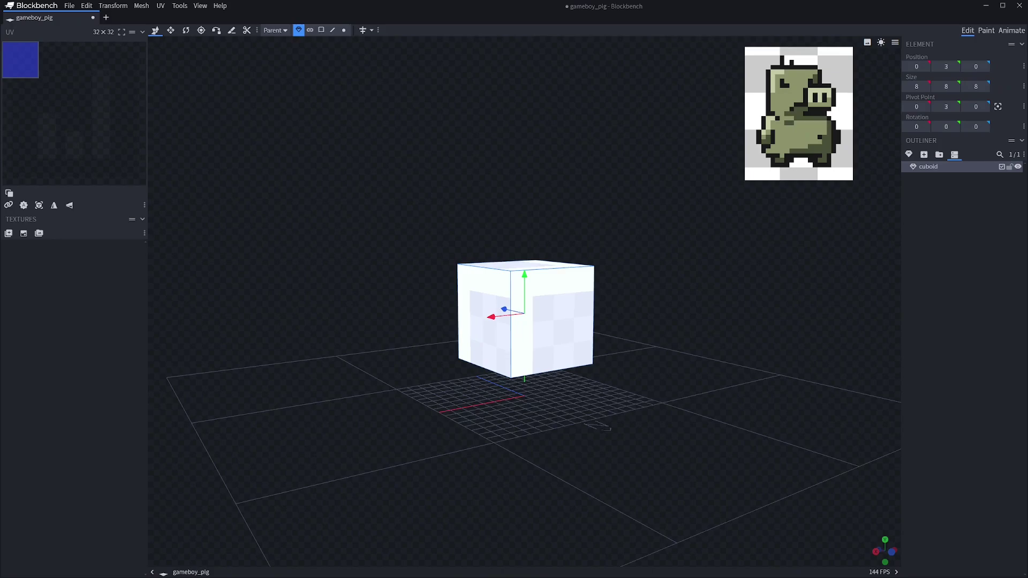
left_click_drag(609, 293, 585, 301)
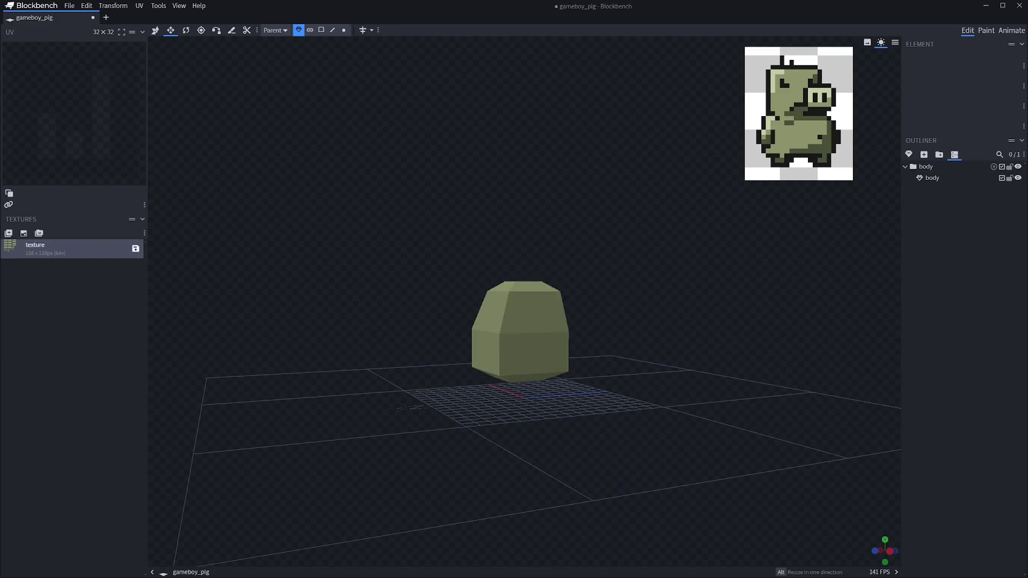
left_click_drag(669, 321, 161, 307)
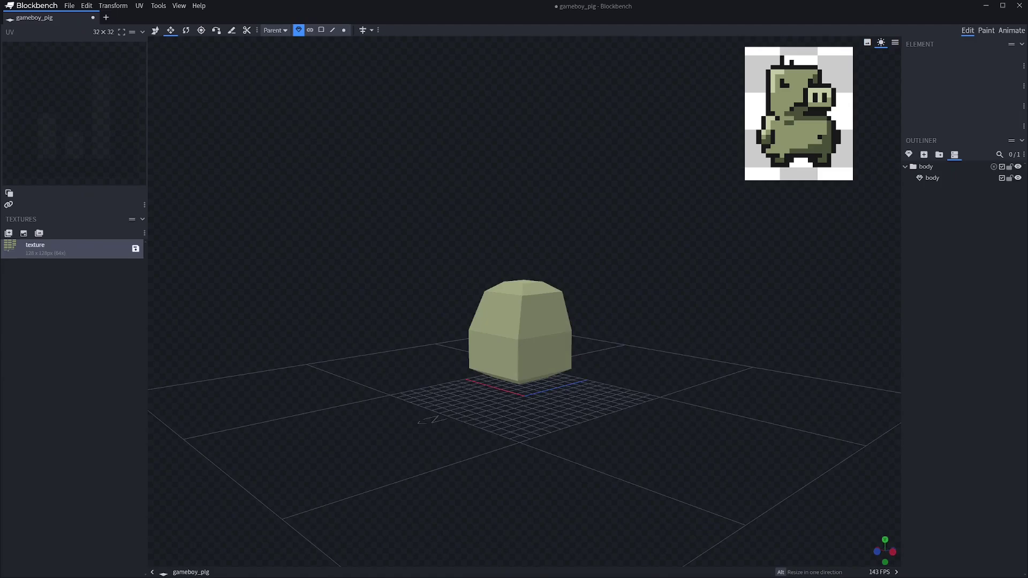
left_click(547, 336)
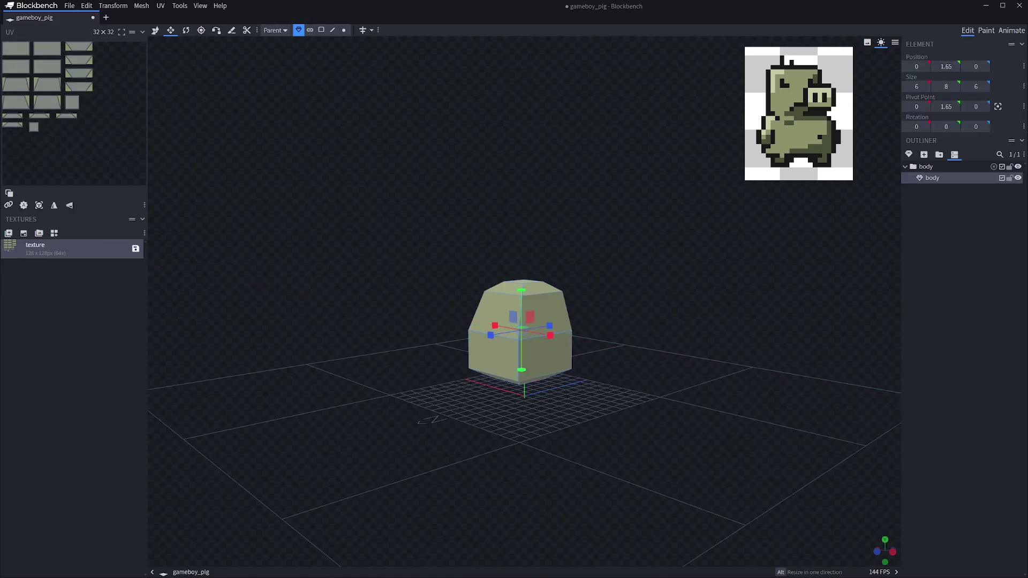
left_click_drag(642, 279, 698, 266)
left_click_drag(503, 417, 618, 425)
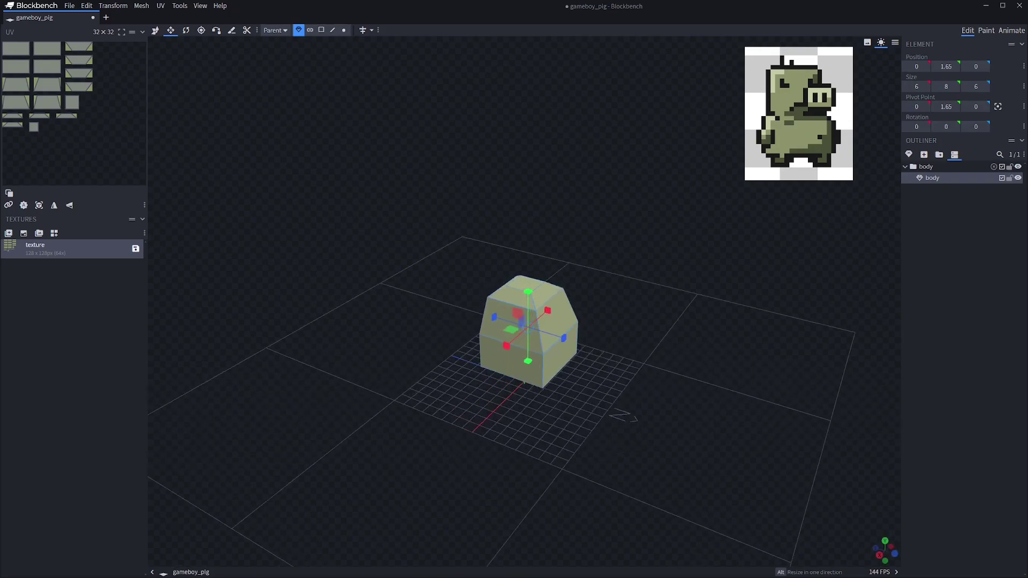
left_click_drag(1025, 117, 916, 107)
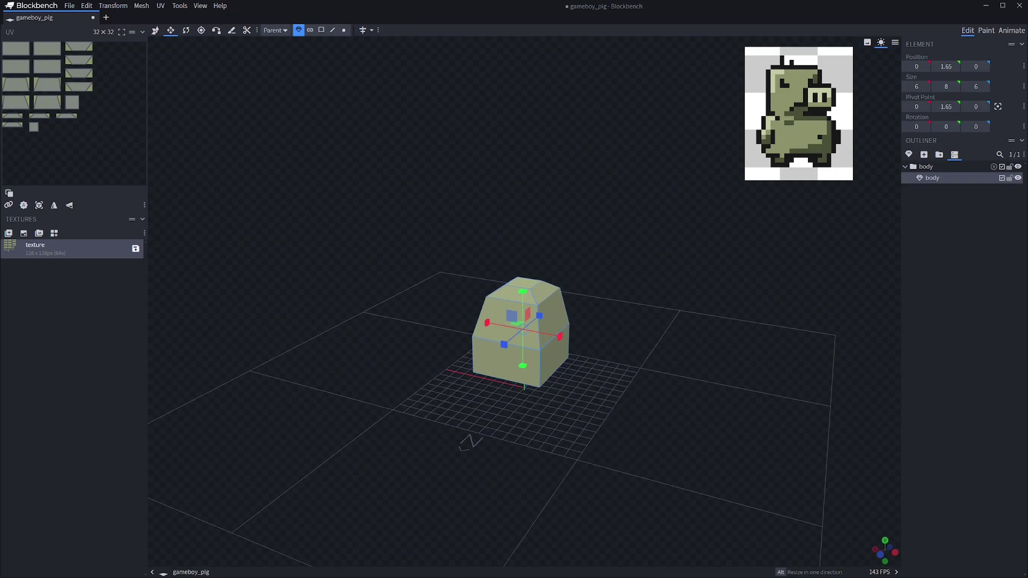
Try painting a white stroke along the lower edge and corner of the body mesh's front face.
left_click(987, 30)
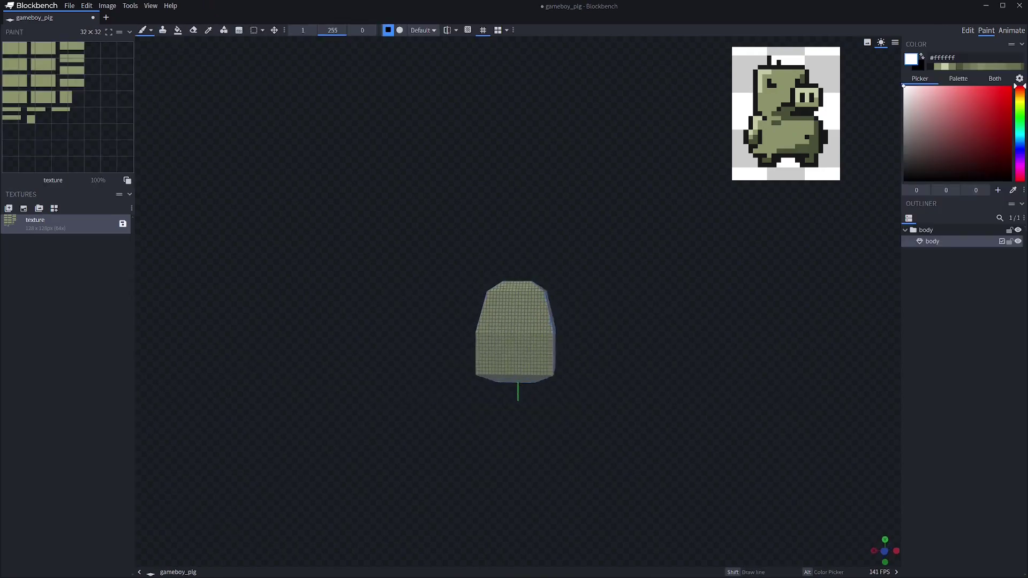
scroll(466, 392, "up", 3)
scroll(469, 393, "up", 1)
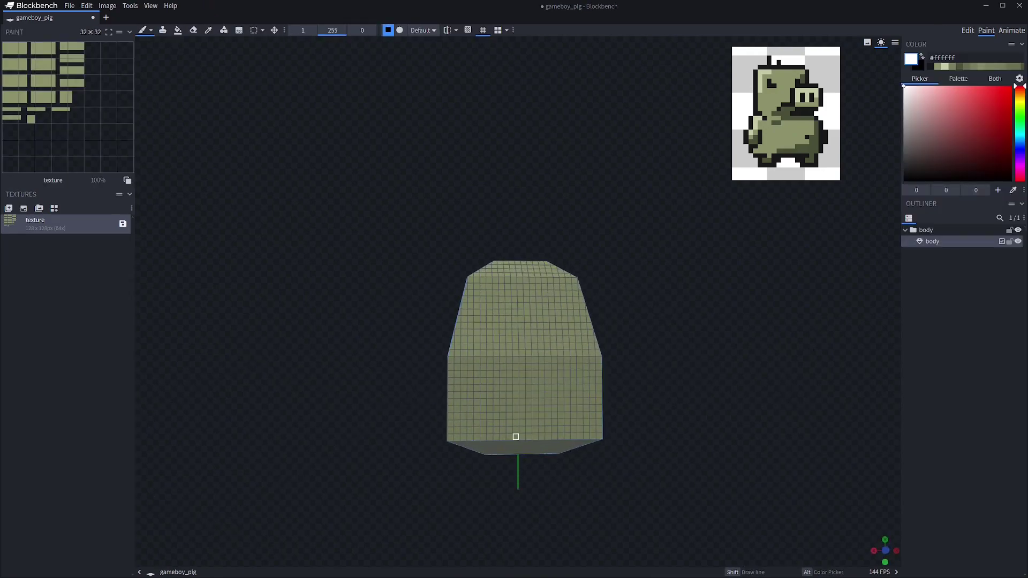
mouse_move(509, 436)
left_mouse_down()
mouse_move(600, 437)
mouse_move(599, 396)
mouse_move(574, 436)
left_mouse_up()
mouse_move(641, 416)
left_mouse_down()
mouse_move(570, 413)
mouse_move(616, 417)
left_mouse_up()
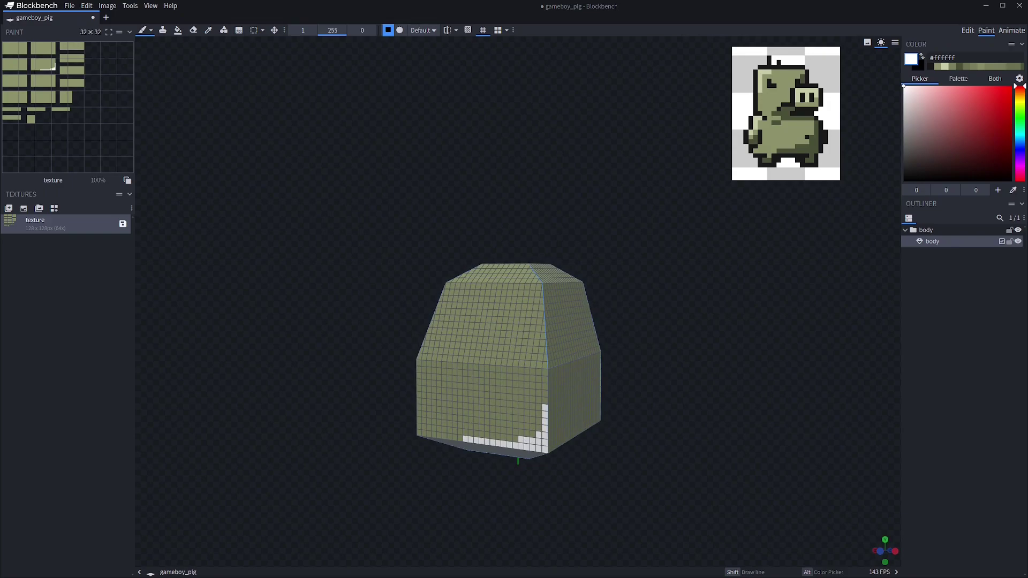
key("ctrl+z")
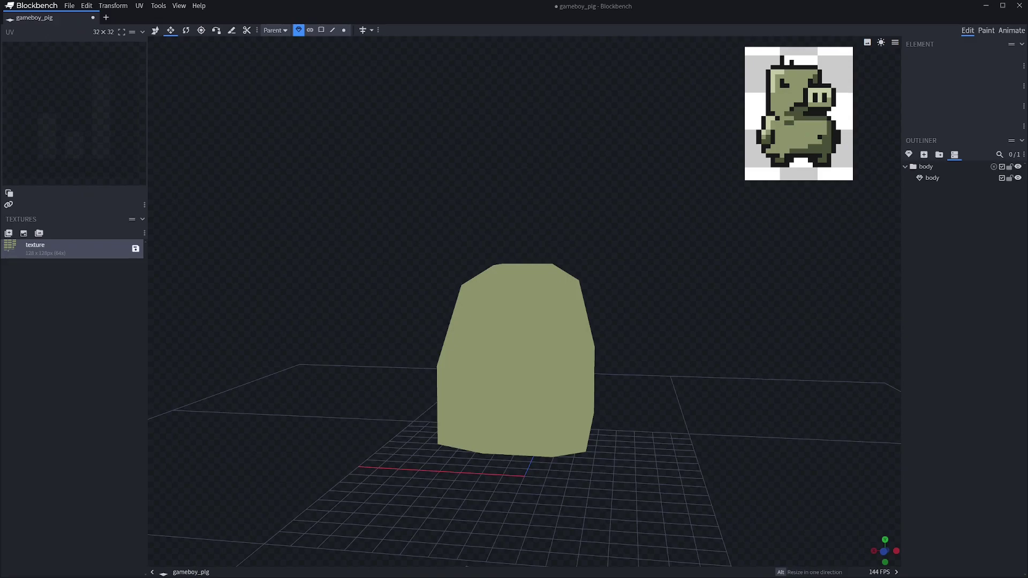
mouse_move(664, 332)
left_mouse_down()
mouse_move(634, 331)
mouse_move(645, 328)
left_mouse_up()
scroll(634, 330, "down", 2)
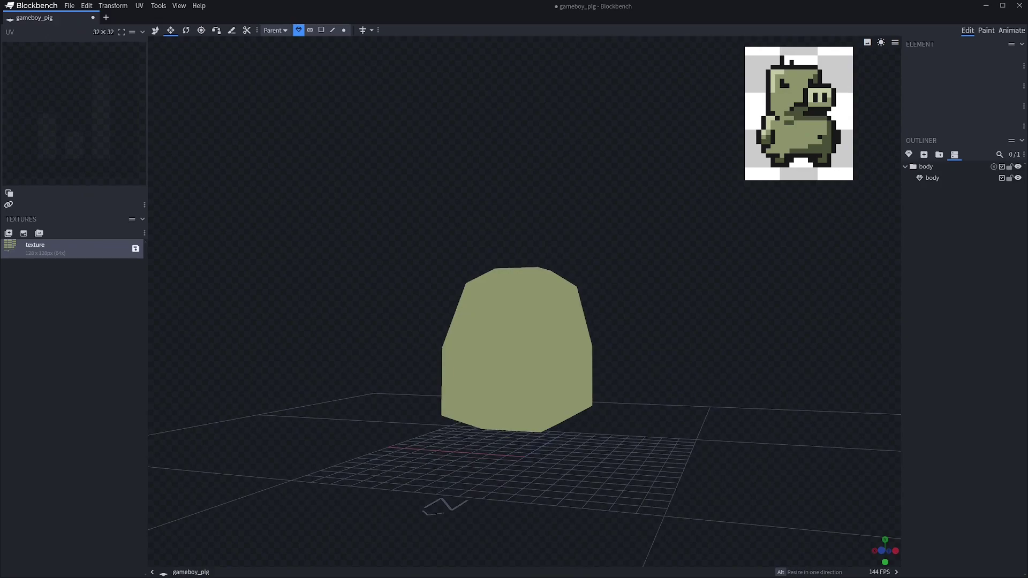
left_click_drag(645, 327, 621, 353)
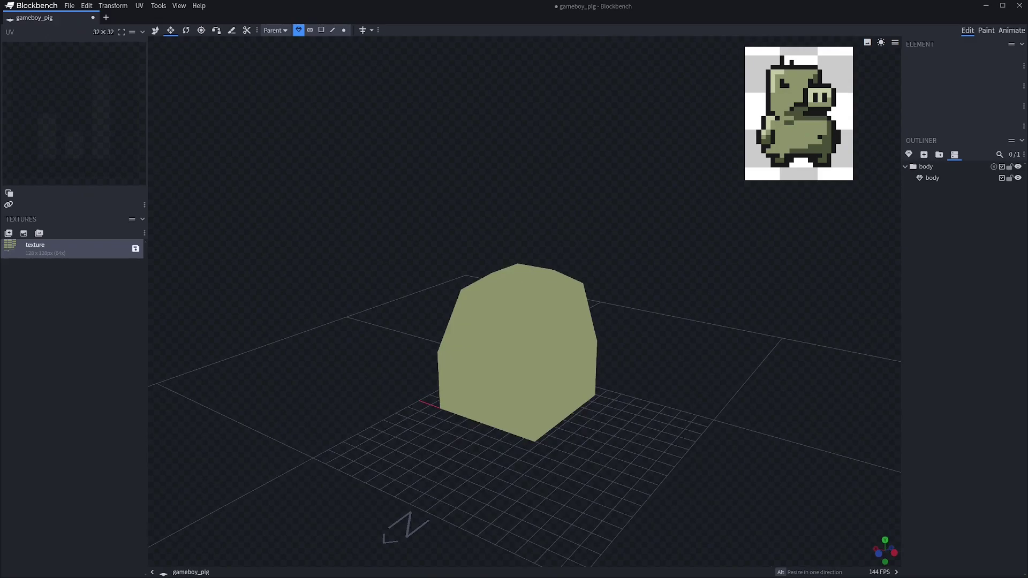
left_click_drag(621, 353, 632, 329)
Add a cuboid mesh with diameter 8 and height 8 to the body group, and resize it to 2 × 4 × 2.
left_click(926, 167)
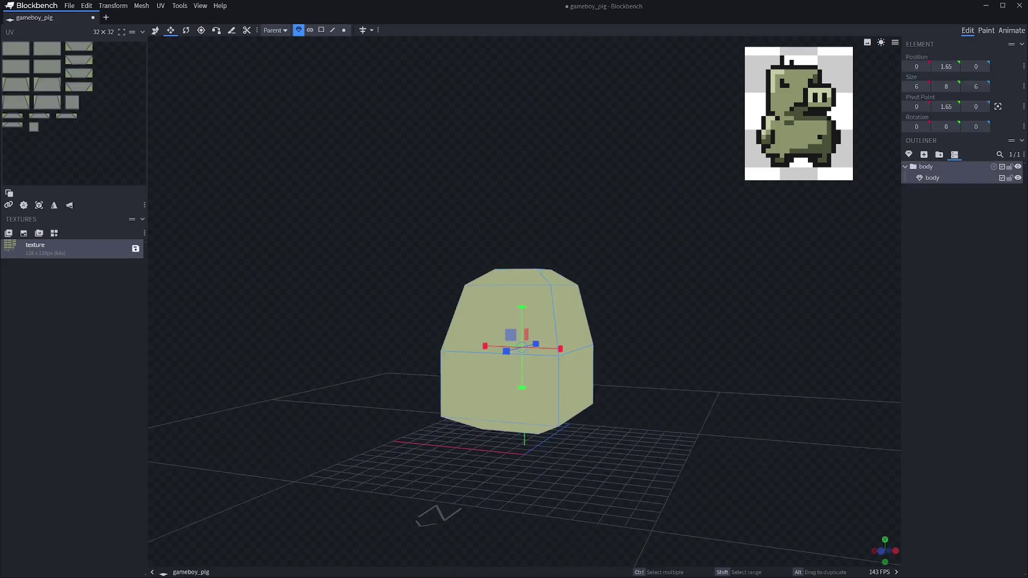
left_click(909, 154)
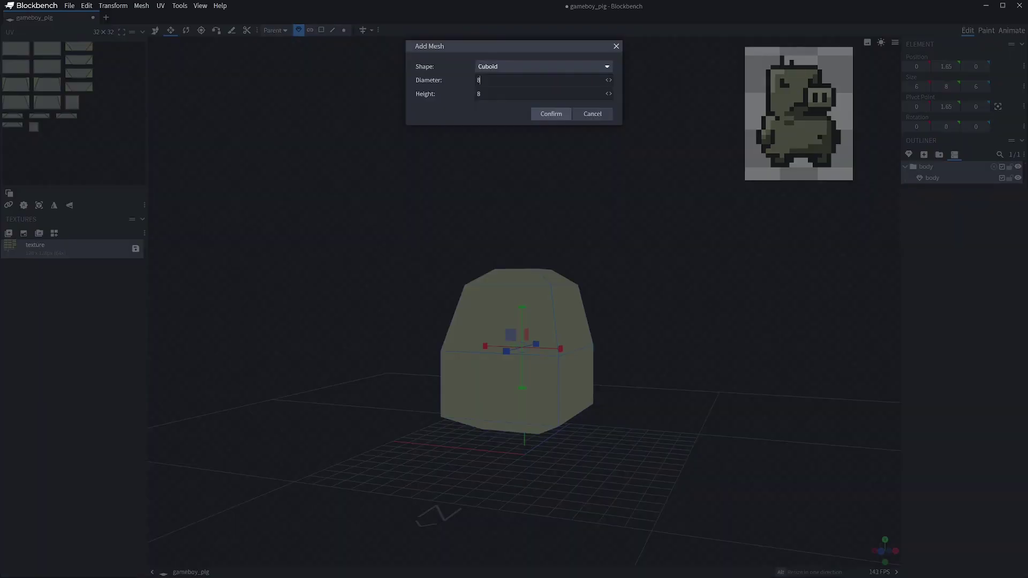
left_click(551, 113)
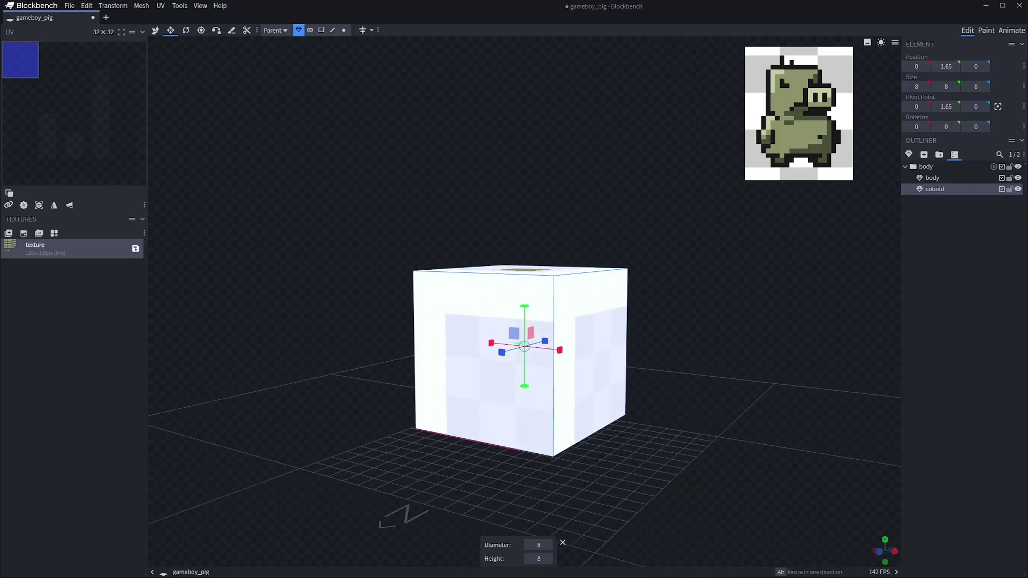
left_click_drag(560, 350, 521, 351)
left_click_drag(524, 307, 525, 347)
Move the small cuboid beneath one side of the body to position -1, -3.35, -0.25 as a leg.
key("v")
left_click_drag(524, 308, 527, 399)
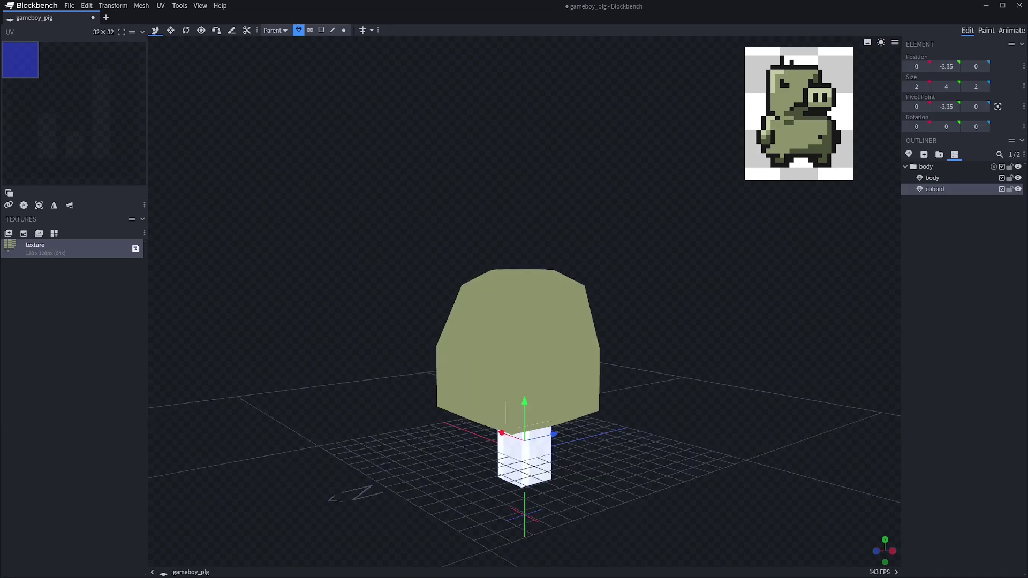
left_click_drag(643, 428, 661, 429)
left_click_drag(493, 441, 509, 443)
left_click_drag(637, 455, 603, 458)
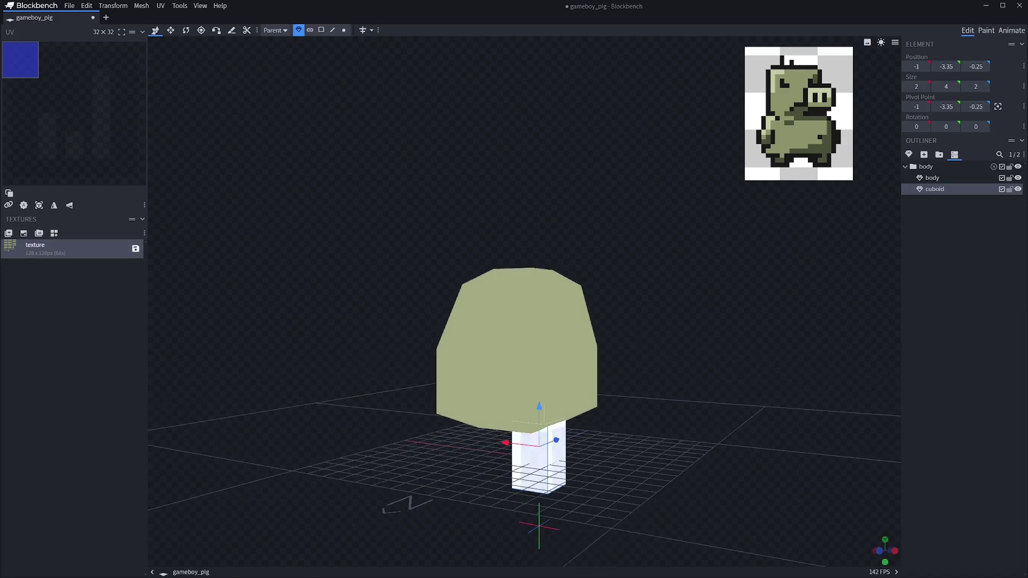
Shorten the leg cuboid to a height of 2.
left_click(539, 406)
key("s")
left_click_drag(539, 406, 540, 426)
left_click_drag(600, 455, 542, 439)
key("v")
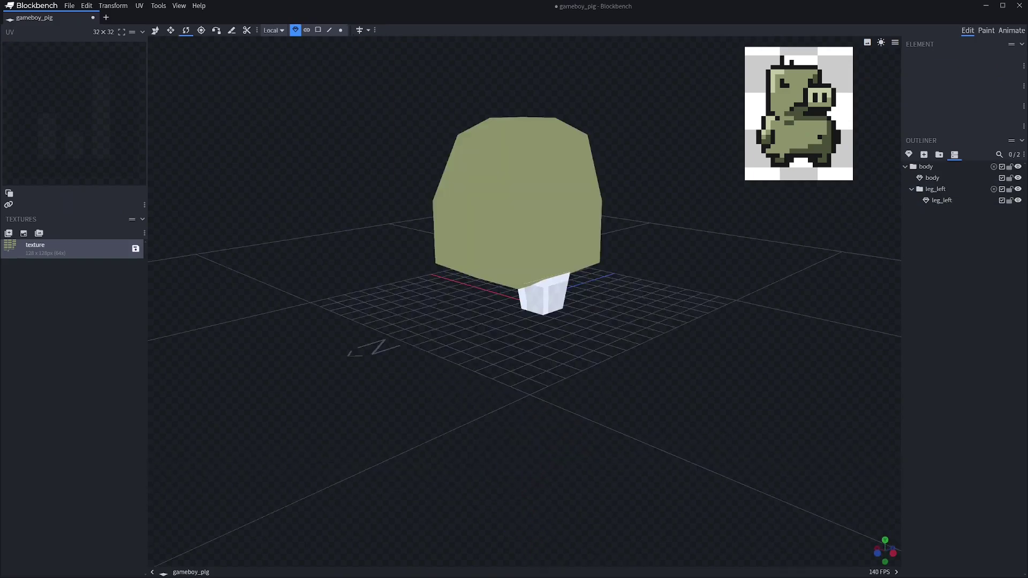
Create a 64x texture template for the leg_left mesh with the color option enabled and an island angle threshold of 0.
left_click_drag(514, 343, 560, 327)
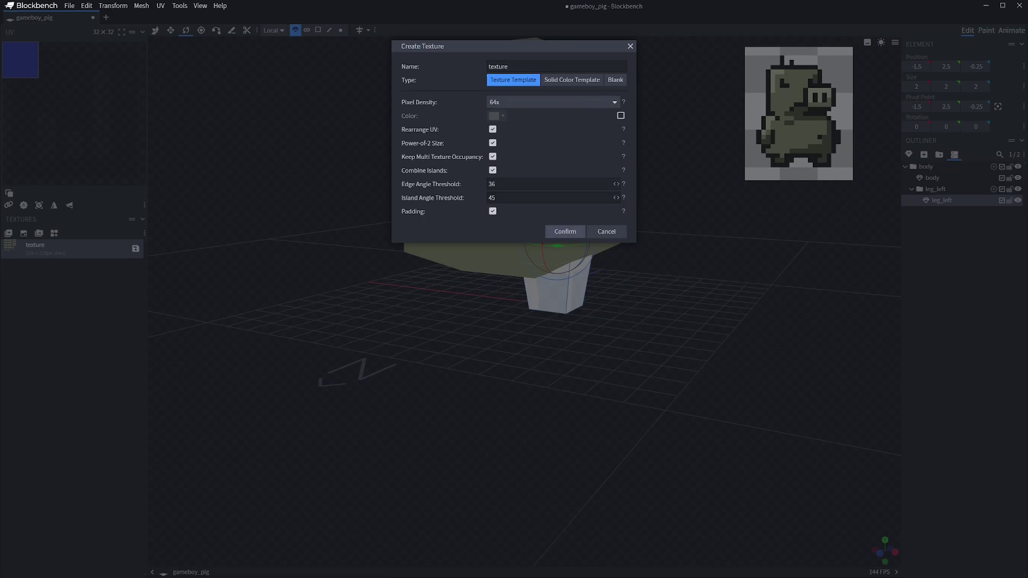
left_click(621, 115)
double_click(492, 198)
type("0")
left_click(565, 231)
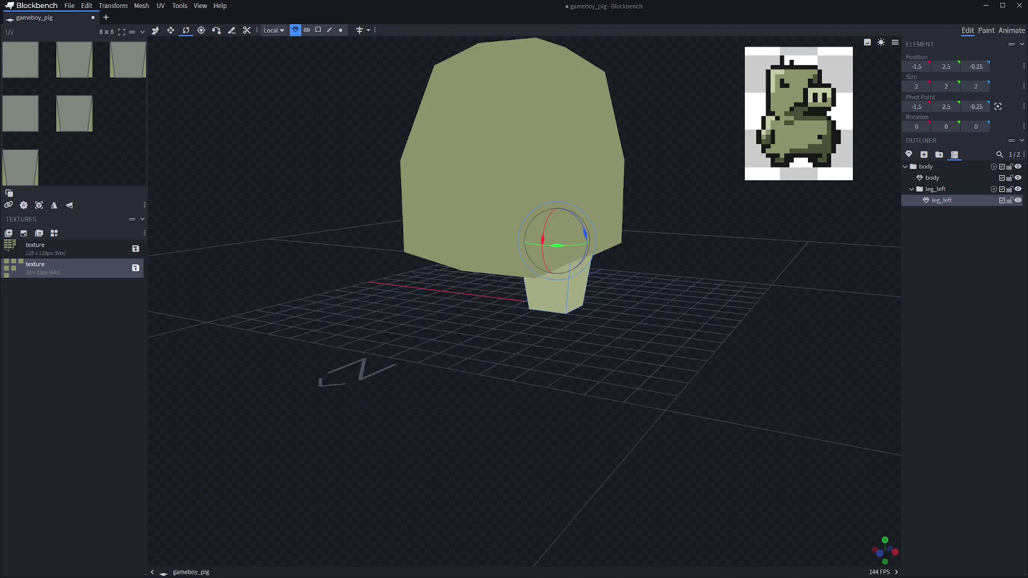
Compare the pivot point of the leg_left group with that of the mesh inside it.
mouse_move(659, 305)
left_mouse_down()
mouse_move(611, 294)
mouse_move(664, 321)
mouse_move(605, 294)
mouse_move(560, 292)
mouse_move(645, 313)
left_mouse_up()
left_click(664, 316)
scroll(664, 322, "down", 3)
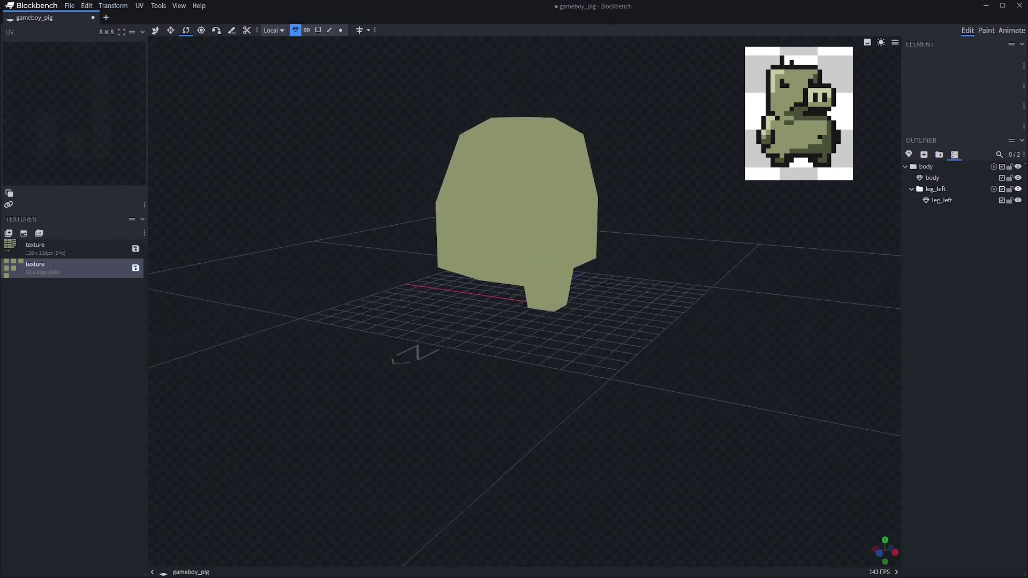
left_click(936, 189)
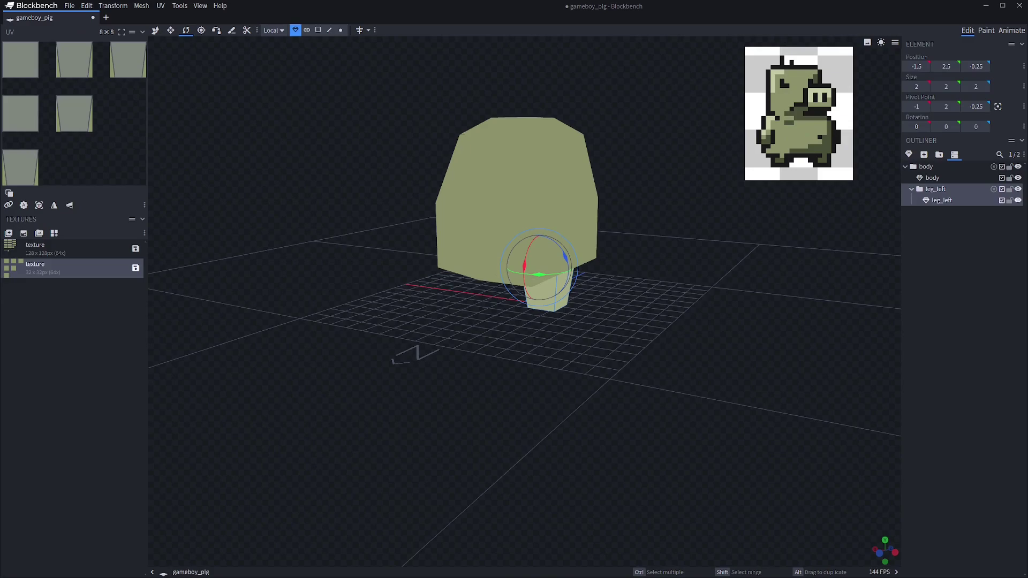
left_click(942, 200)
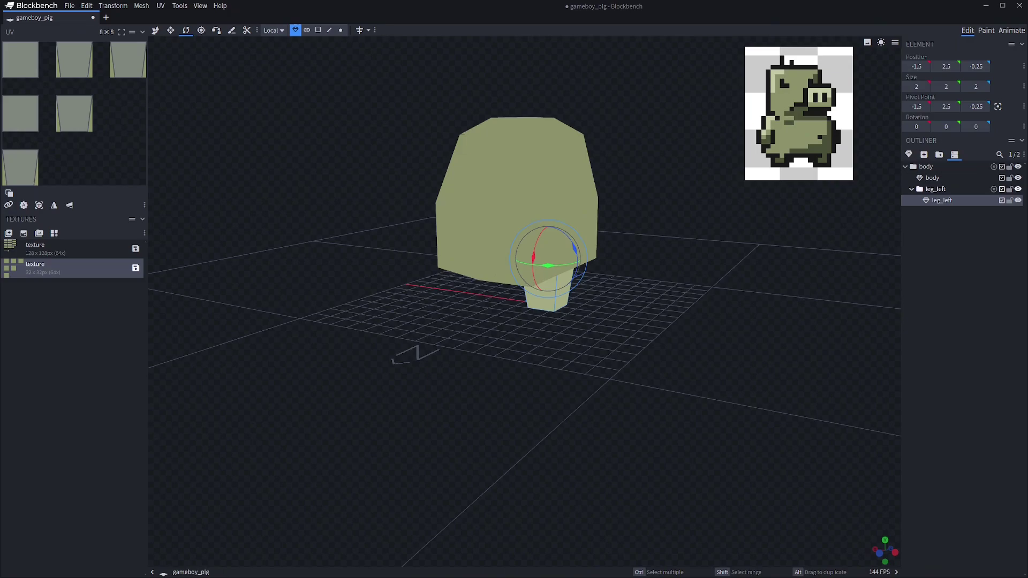
left_click(936, 189)
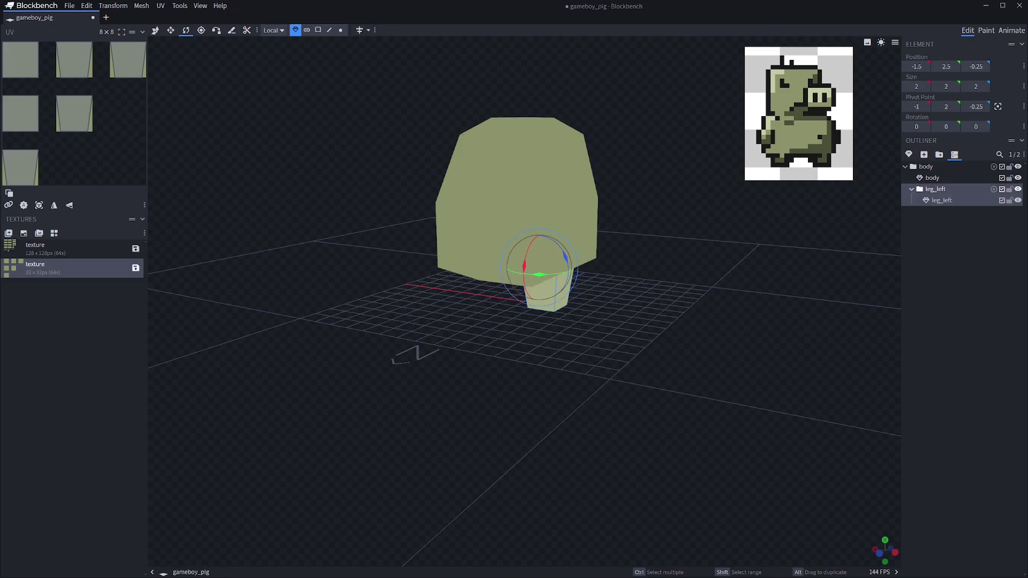
left_click_drag(663, 322, 703, 309)
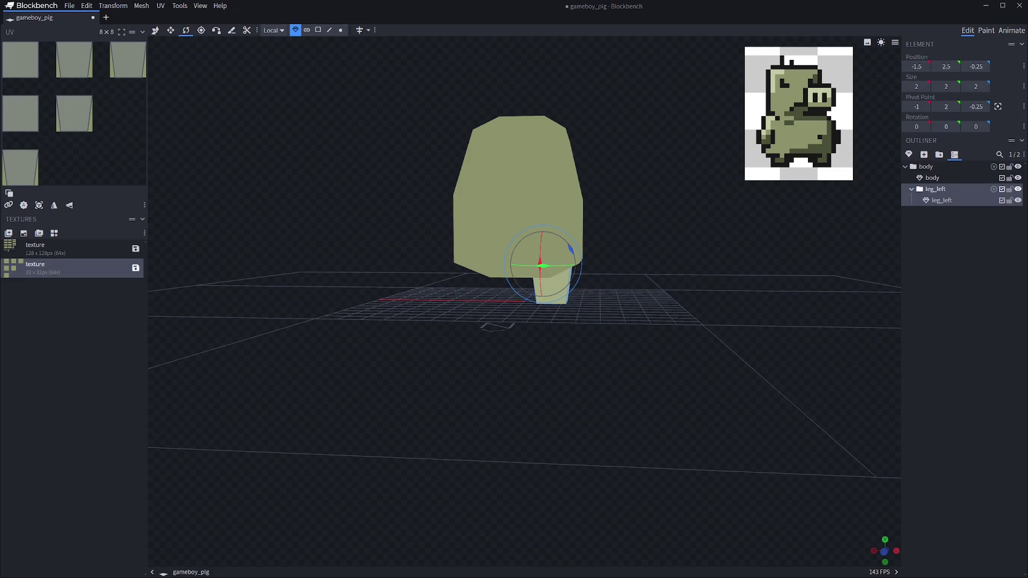
left_click(959, 247)
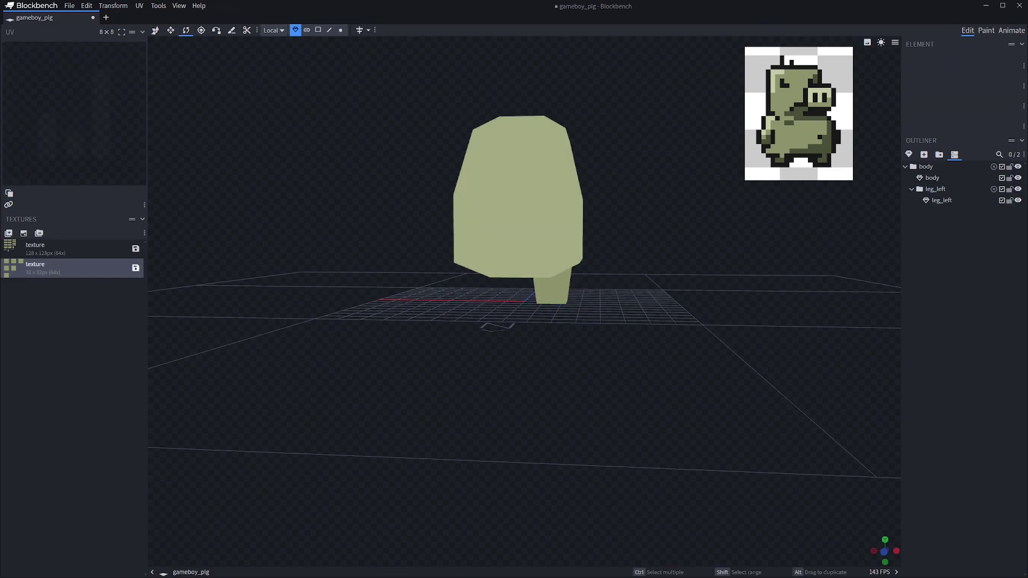
Add a new group inside the body group and name it arm_left.
mouse_move(713, 268)
left_mouse_down()
mouse_move(645, 285)
mouse_move(685, 261)
mouse_move(697, 268)
left_mouse_up()
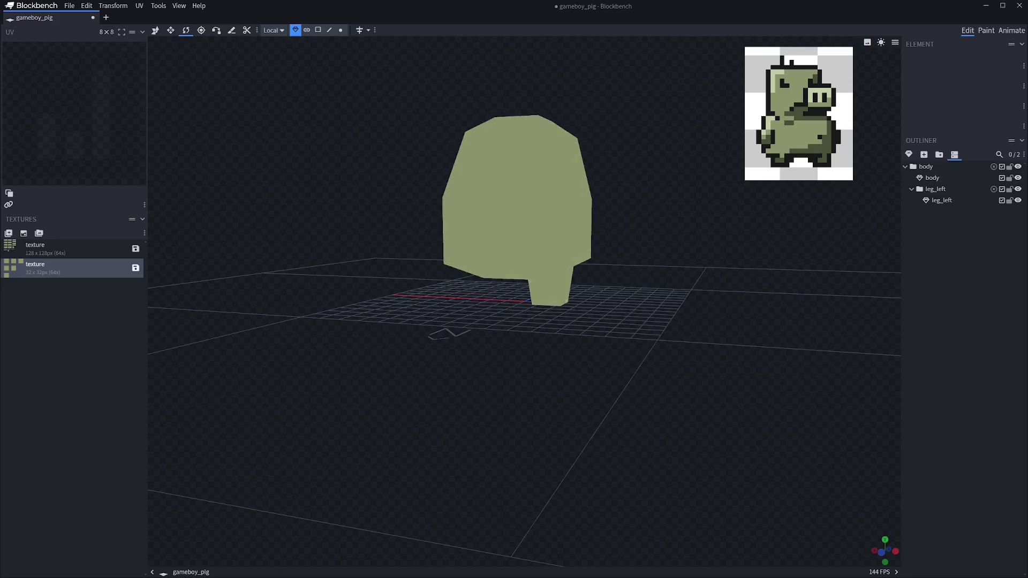
mouse_move(662, 299)
left_mouse_down()
mouse_move(751, 315)
mouse_move(709, 333)
mouse_move(667, 332)
mouse_move(554, 290)
mouse_move(636, 310)
mouse_move(703, 311)
mouse_move(626, 314)
mouse_move(643, 316)
left_mouse_up()
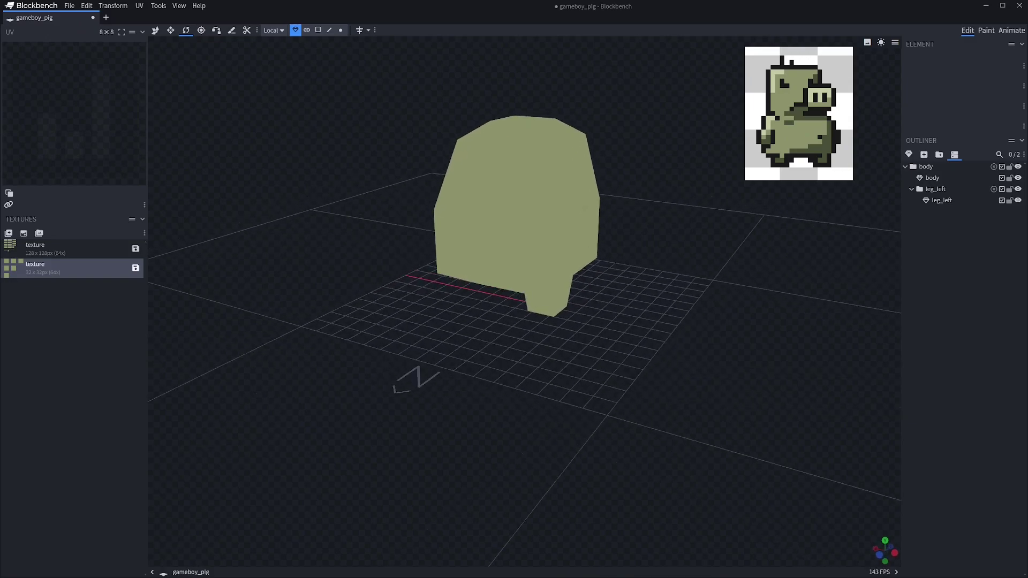
left_click(926, 166)
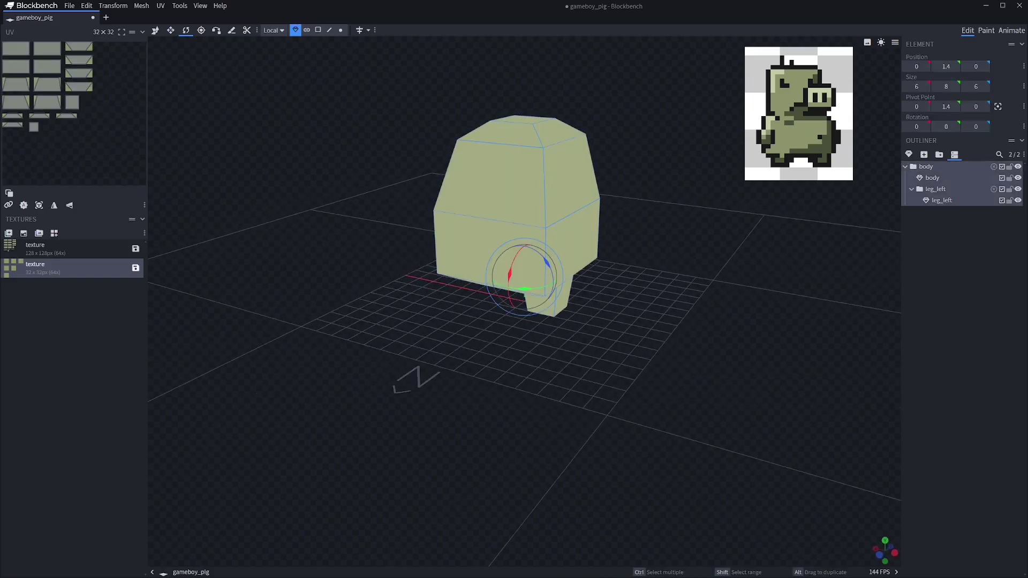
left_click(939, 154)
key("F2")
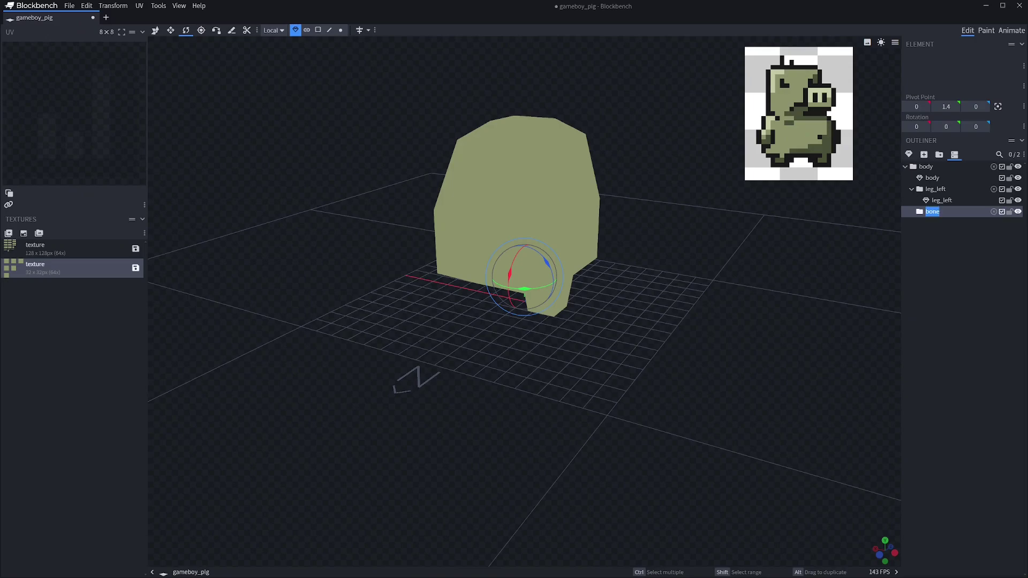
type("arm_left")
Add a cuboid mesh for the left arm, move it to the side of the body and scale it down.
left_click(909, 154)
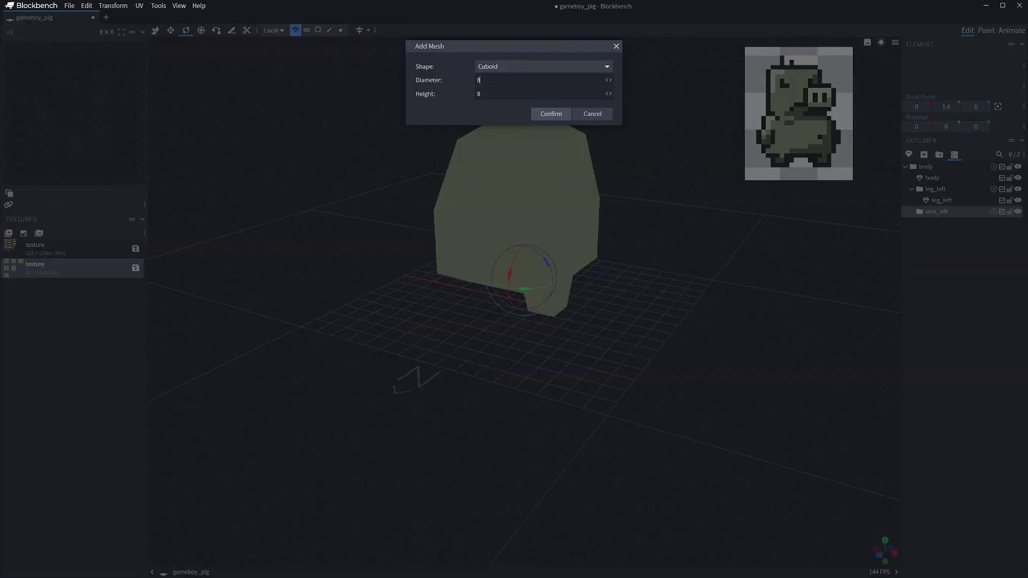
left_click(551, 114)
key("v")
left_click_drag(493, 197, 623, 216)
key("s")
left_click_drag(702, 227, 638, 218)
left_click_drag(646, 231, 667, 214)
left_click_drag(682, 246, 638, 246)
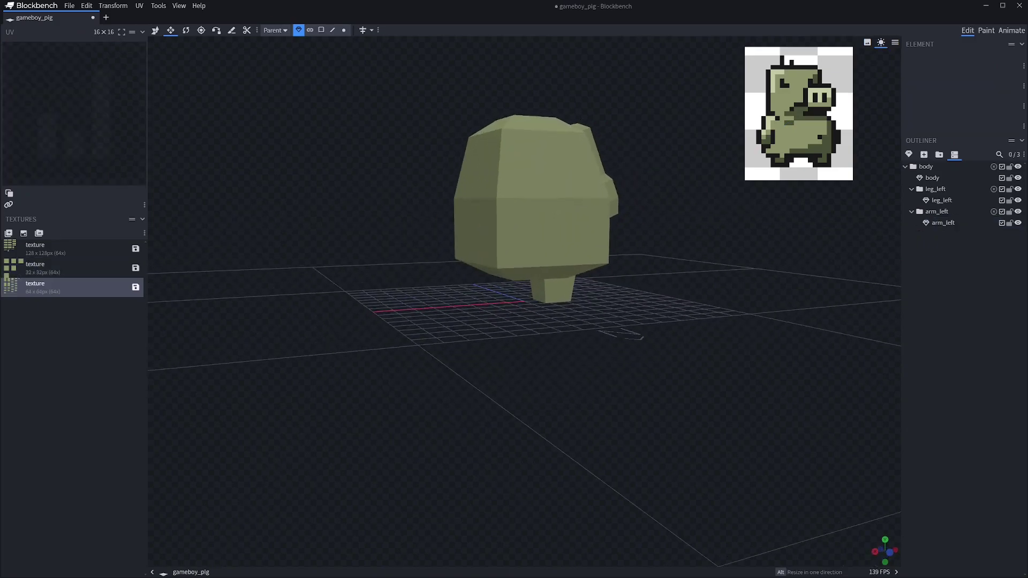
left_click(595, 188)
left_click_drag(683, 246, 704, 233)
left_click_drag(589, 418, 624, 406)
left_click(616, 422)
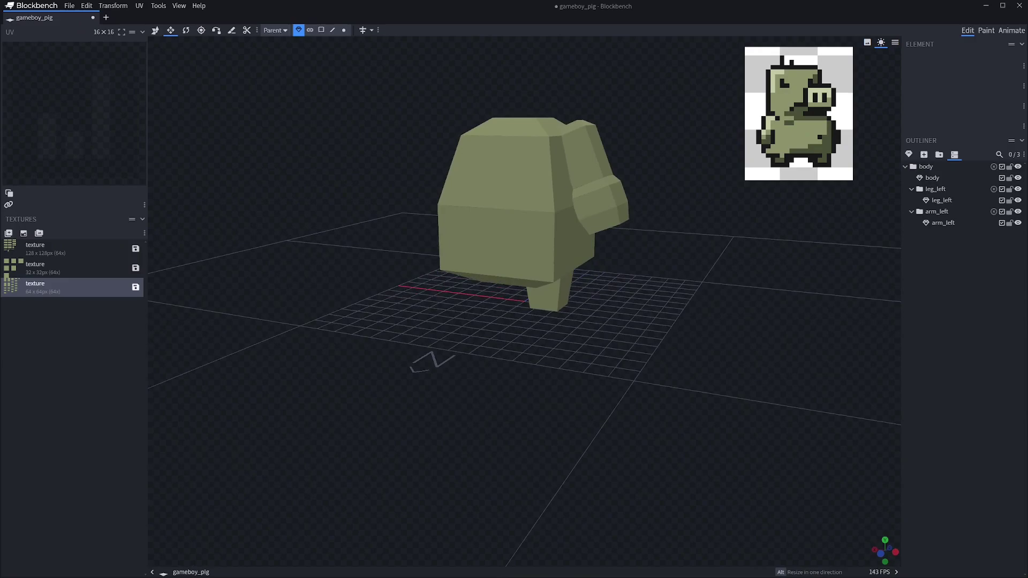
left_click_drag(624, 405, 739, 404)
mouse_move(605, 398)
left_mouse_down()
mouse_move(447, 426)
mouse_move(348, 369)
mouse_move(340, 398)
left_mouse_up()
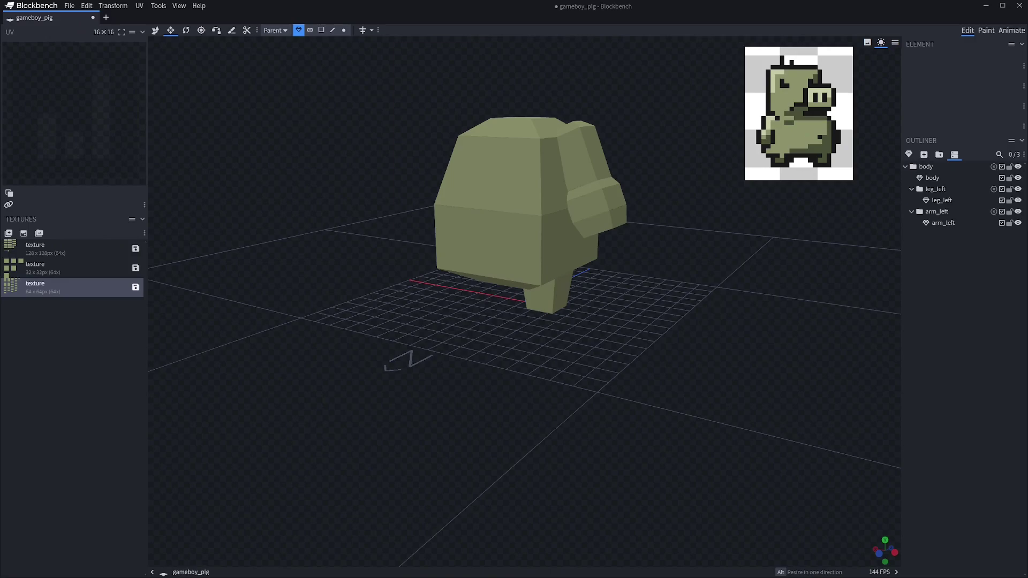
Add a new group inside the body group and name it head.
left_click(926, 167)
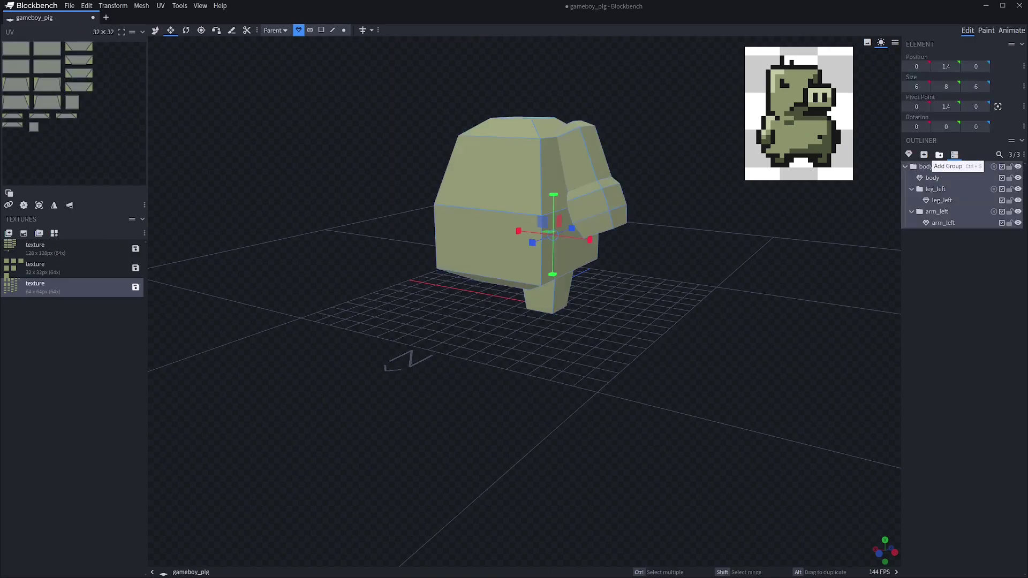
left_click(939, 155)
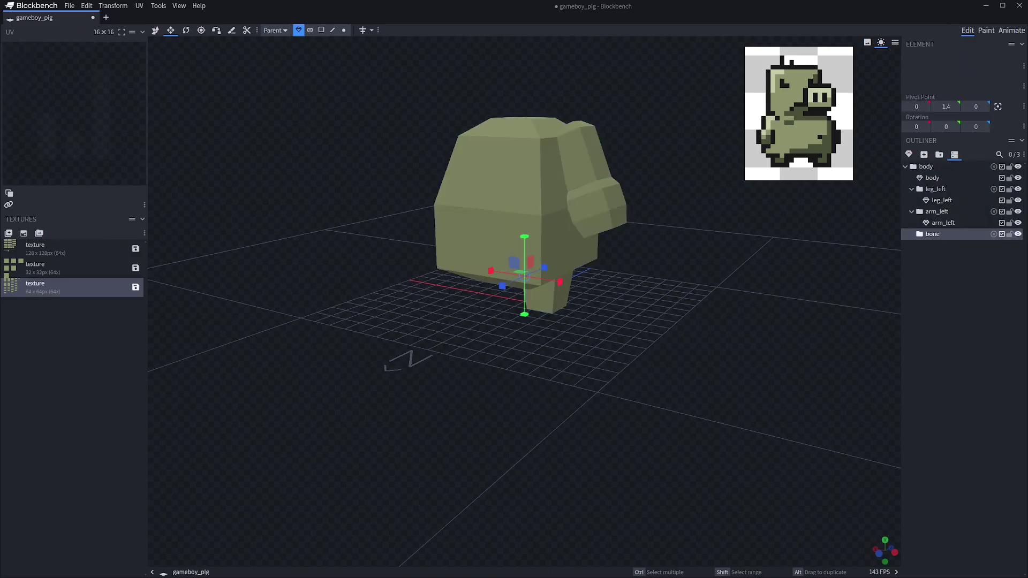
double_click(932, 234)
type("head")
key("BackSpace")
key("BackSpace")
type("ead")
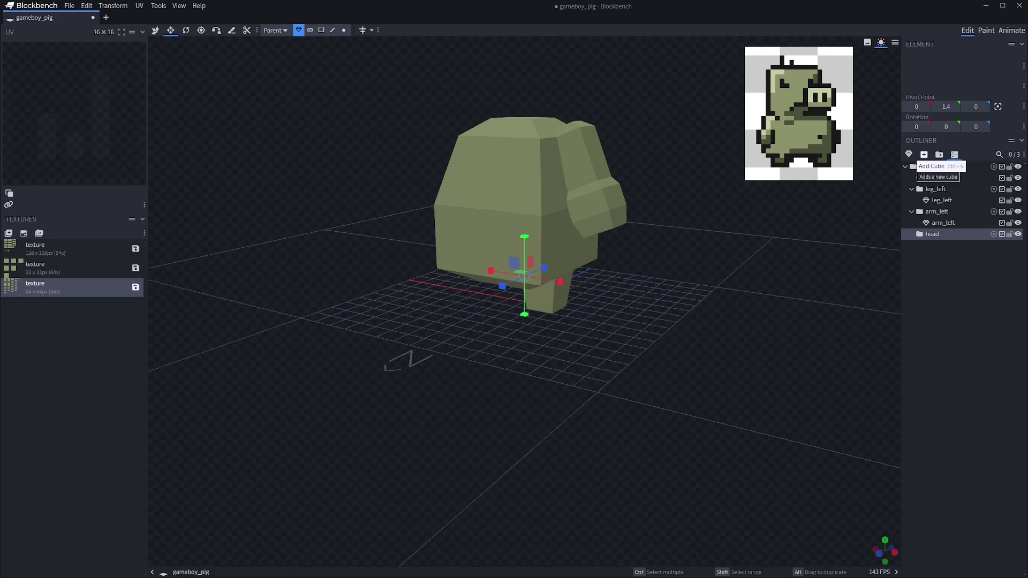
Add a cuboid mesh with diameter 8 and height 8 for the head.
left_click(924, 154)
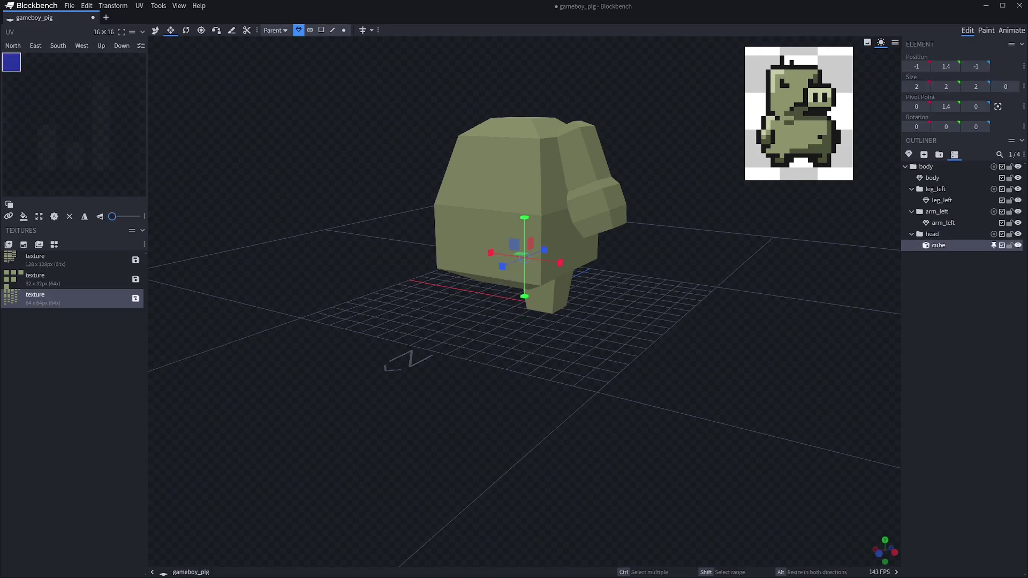
key("Delete")
left_click(908, 155)
left_click(551, 114)
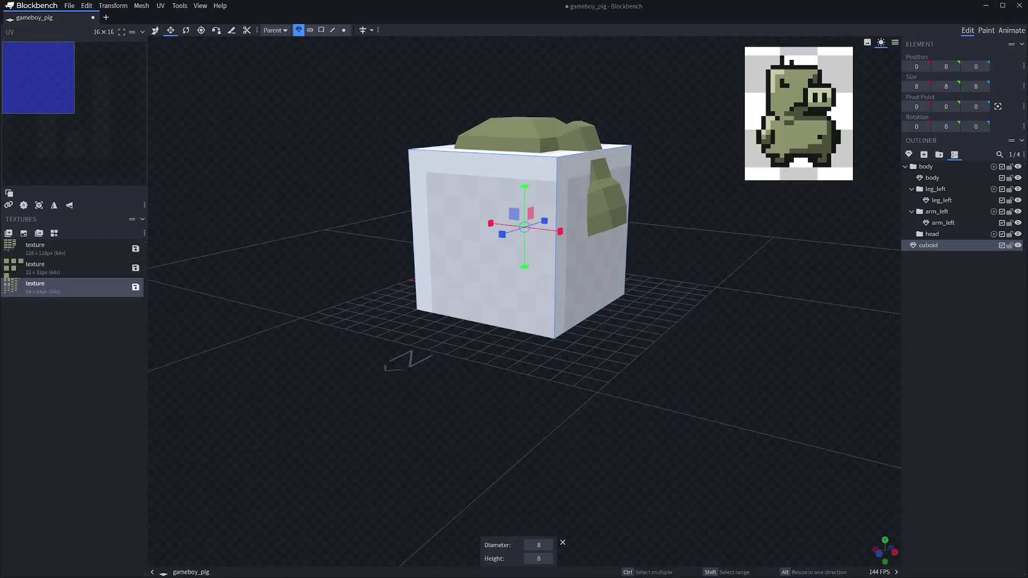
Raise the head cuboid above the body to a Y position of 9.4.
key("v")
left_click_drag(524, 188, 525, 24)
right_click_drag(525, 45, 545, 180)
left_click_drag(545, 160, 562, 124)
left_click_drag(583, 139, 536, 148)
scroll(536, 268, "up", 3)
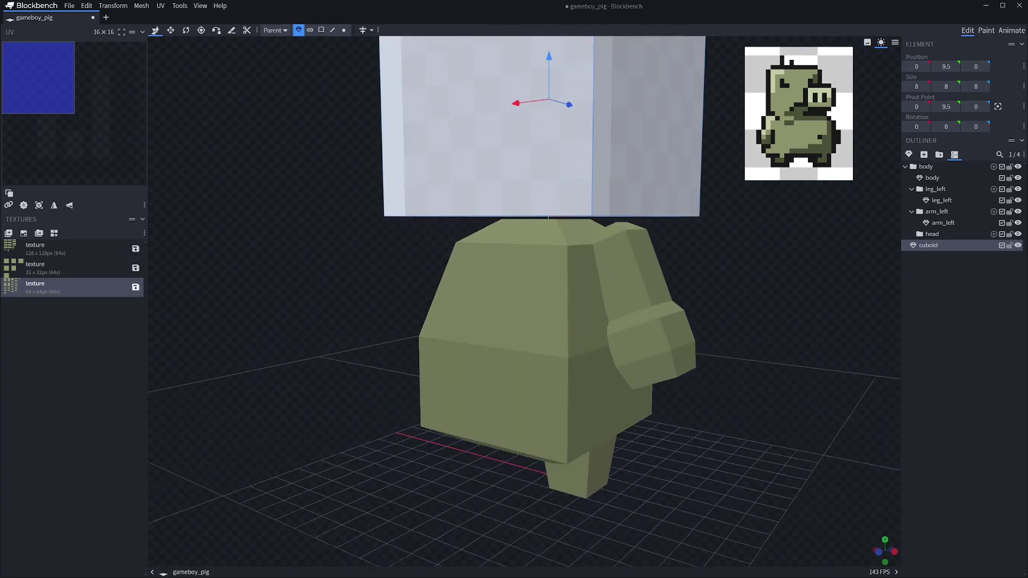
left_click_drag(549, 58, 548, 65)
left_click_drag(578, 161, 643, 165)
left_click(947, 305)
Scale the head cuboid down to a size of 6 × 6 × 6.
scroll(589, 321, "down", 4)
left_click_drag(632, 300, 522, 320)
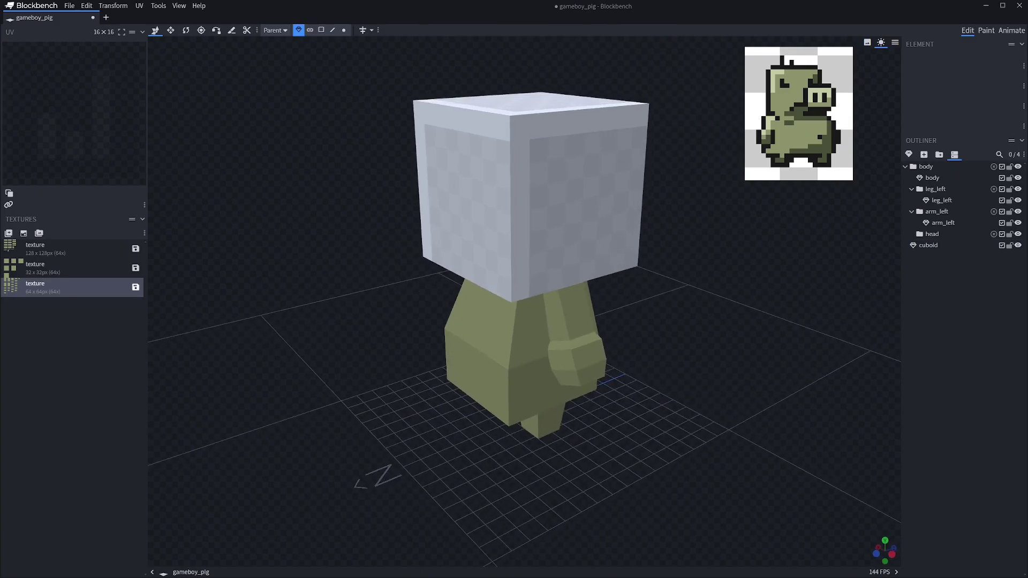
left_click_drag(522, 320, 463, 302)
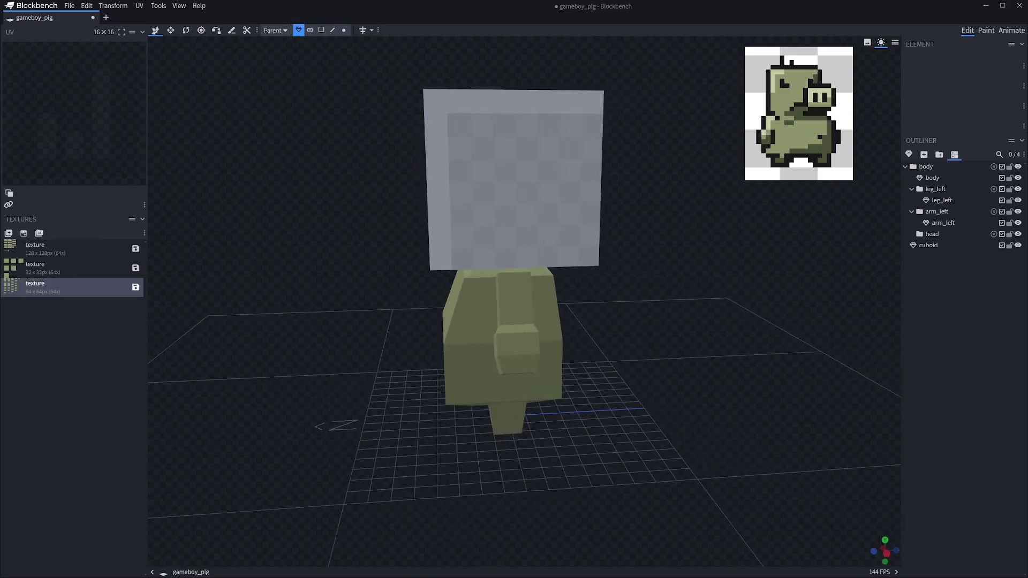
key("s")
left_click(498, 220)
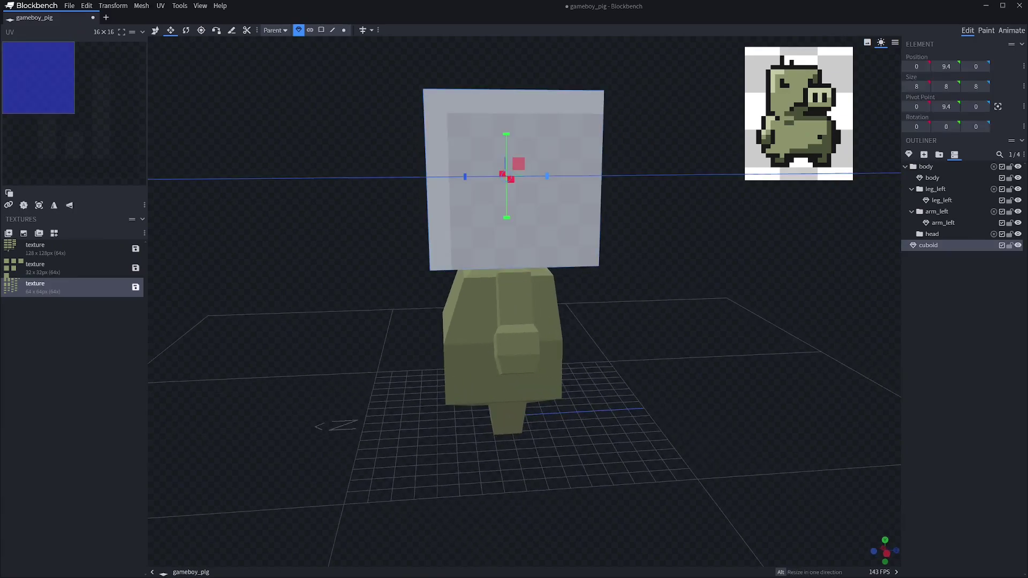
left_click_drag(547, 176, 565, 188)
mouse_move(547, 143)
left_mouse_down()
mouse_move(547, 162)
mouse_move(597, 133)
mouse_move(555, 153)
left_mouse_up()
Lower the head cuboid onto the body at a Y position of 8.4.
key("v")
left_click_drag(658, 177, 590, 195)
left_click(660, 198)
left_click_drag(400, 199, 465, 193)
left_click(556, 193)
left_click_drag(648, 198, 611, 214)
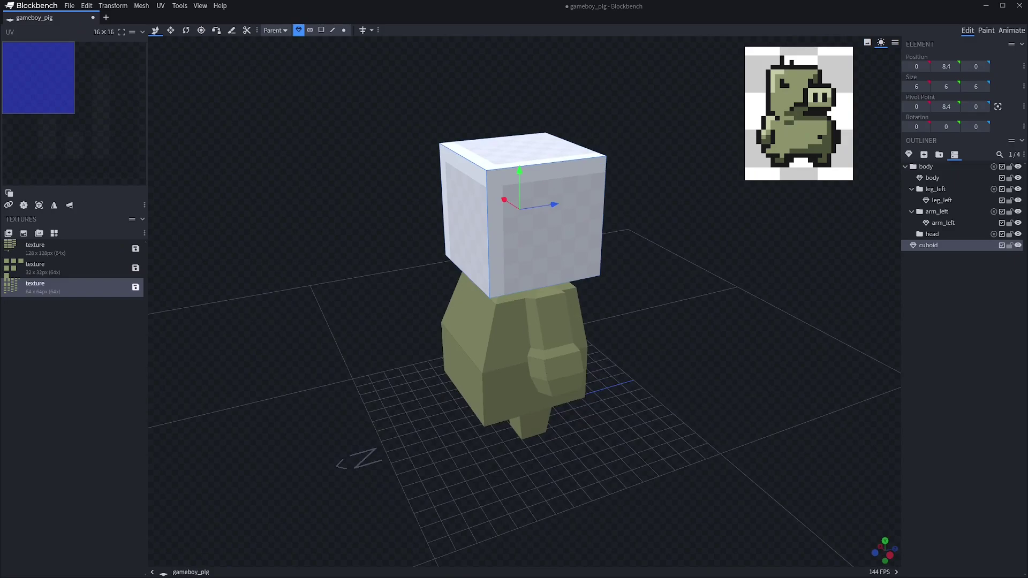
left_click_drag(637, 213, 720, 214)
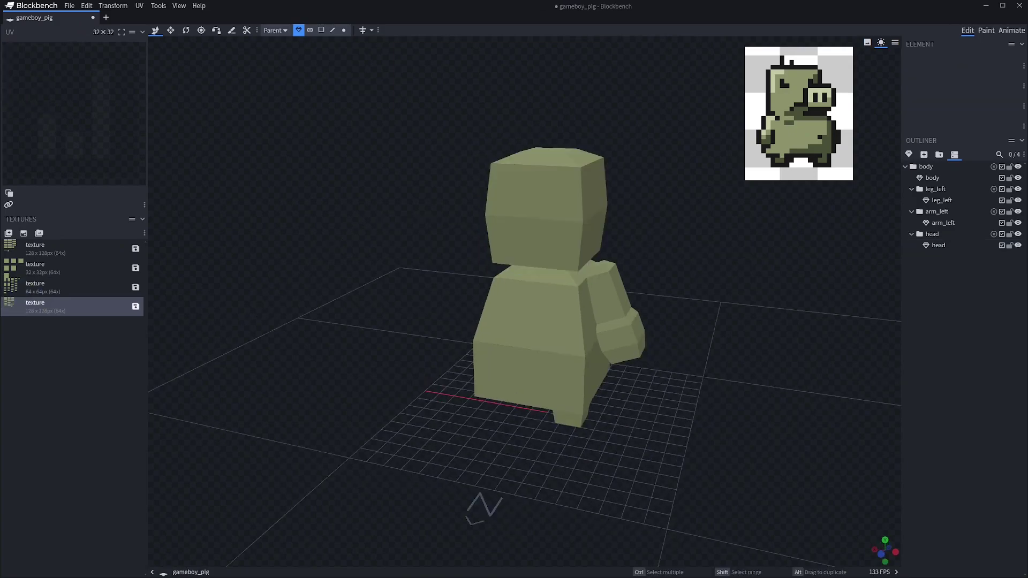
Add a cuboid mesh with diameter 2 and height 2 inside the head group for the snout.
left_click_drag(605, 342, 525, 343)
left_click_drag(589, 327, 666, 351)
left_click_drag(428, 335, 512, 316)
mouse_move(406, 310)
left_mouse_down()
mouse_move(487, 324)
mouse_move(530, 297)
mouse_move(364, 328)
left_mouse_up()
left_click(932, 234)
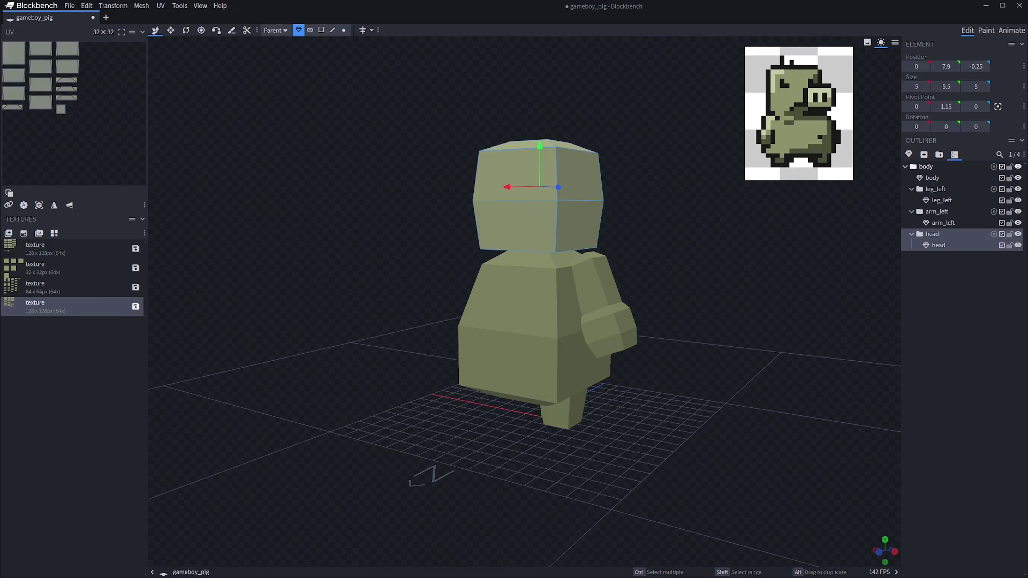
left_click(908, 154)
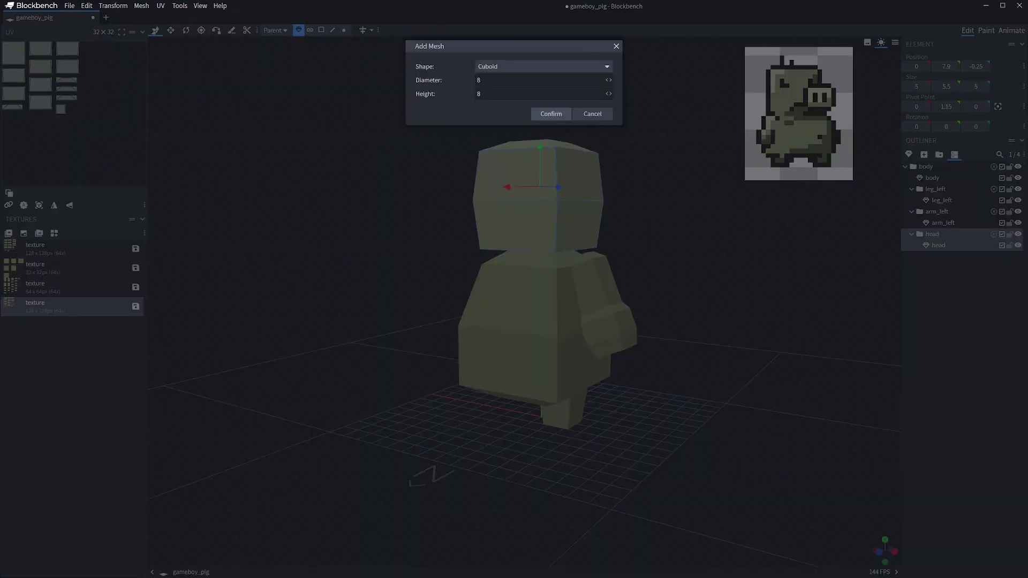
type("2")
key("Return")
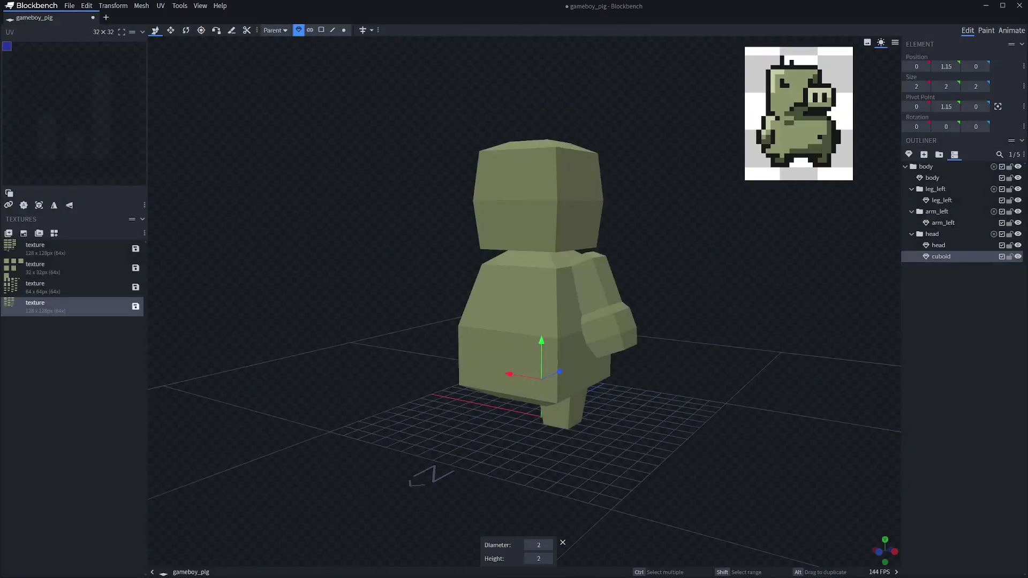
Move the snout cuboid to the front of the head, at position 0, 10.15, -3.
left_click_drag(557, 375, 494, 383)
left_click_drag(463, 347, 461, 172)
middle_click_drag(461, 172, 424, 174)
left_click_drag(471, 215, 492, 215)
middle_click_drag(492, 215, 616, 212)
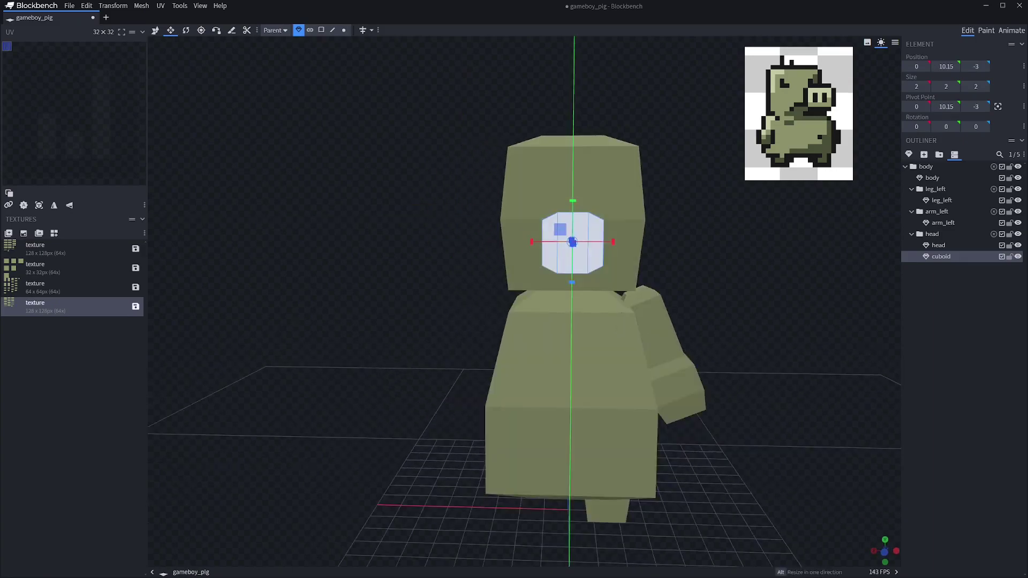
Resize the snout cuboid to 3 wide, 2.2 high and 1 deep.
mouse_move(571, 282)
left_mouse_down()
mouse_move(569, 266)
mouse_move(572, 282)
left_mouse_up()
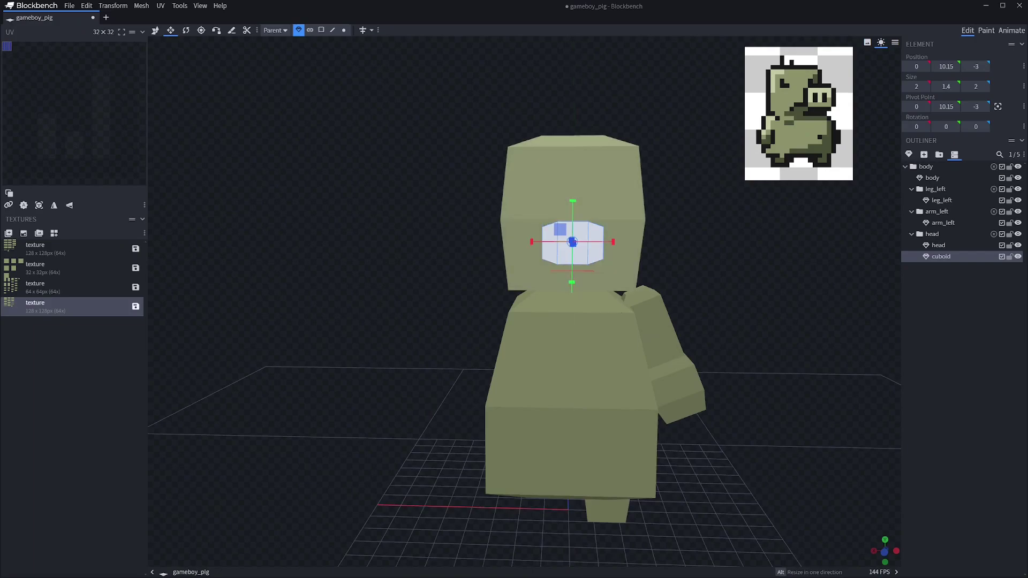
key("ctrl+z")
mouse_move(613, 242)
left_mouse_down()
mouse_move(635, 245)
mouse_move(616, 244)
mouse_move(624, 245)
left_mouse_up()
left_click(950, 305)
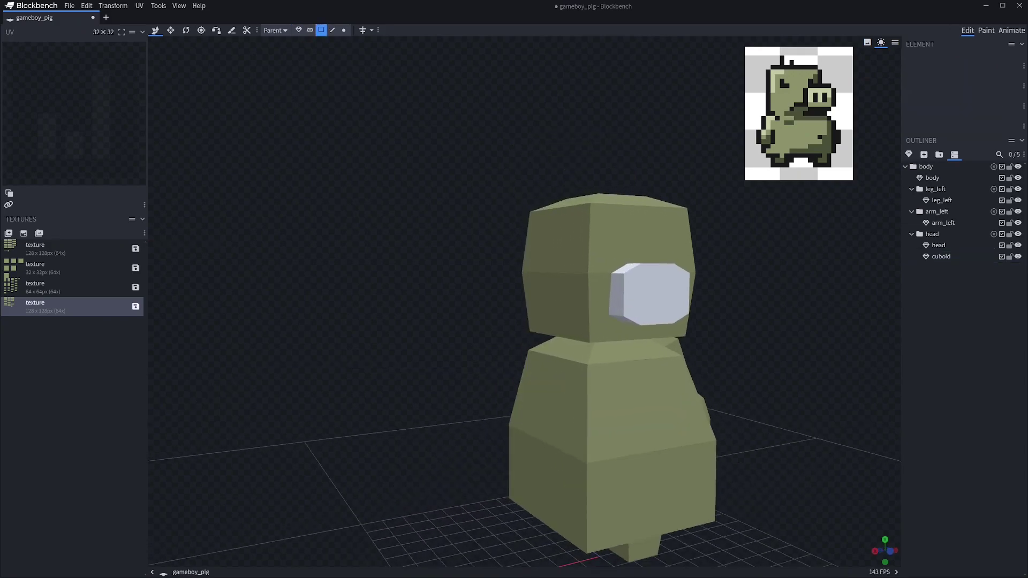
left_click_drag(407, 300, 362, 304)
left_click(618, 306)
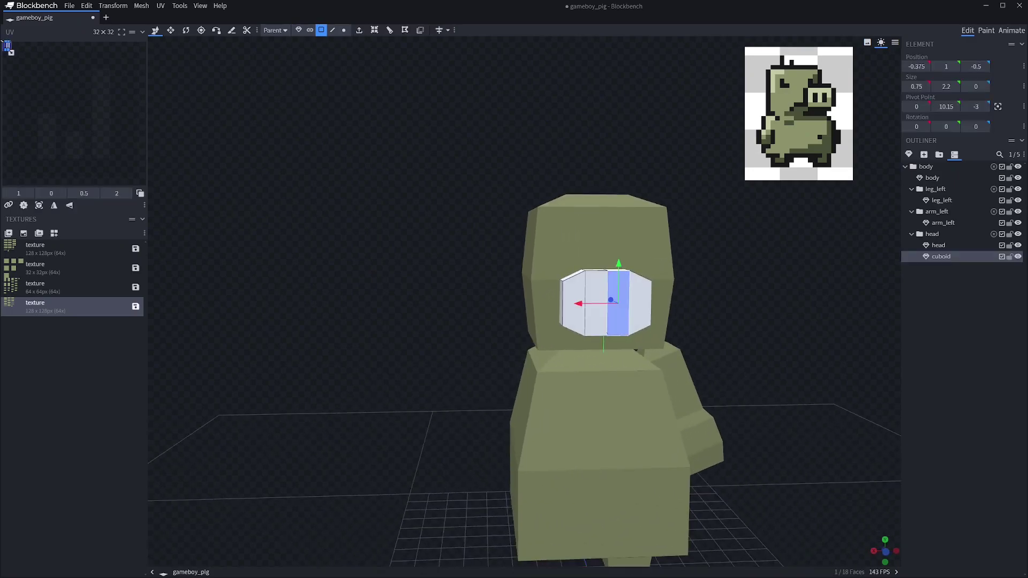
left_click(299, 30)
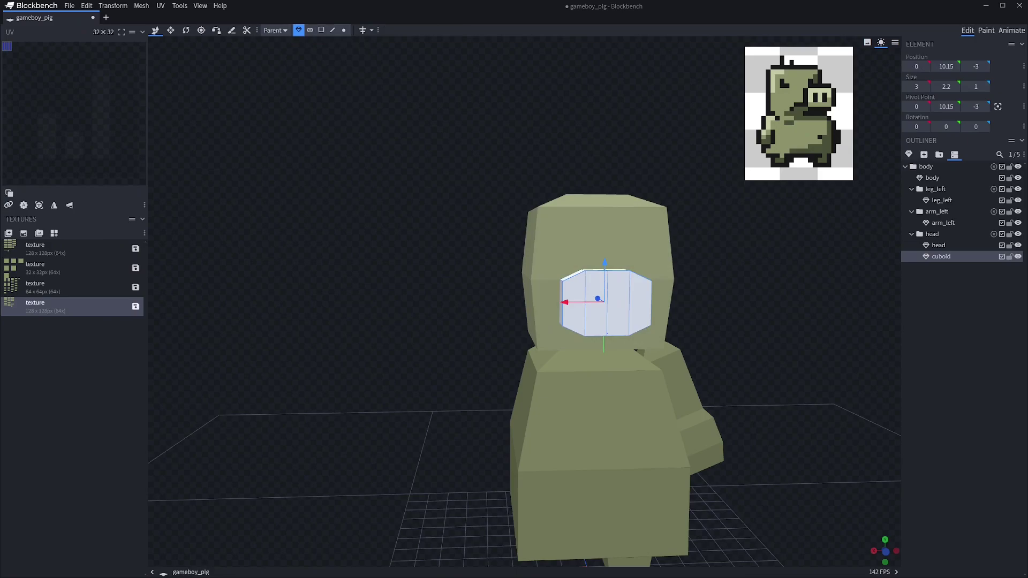
Scale the snout cuboid down slightly in height and width.
key("s")
left_click_drag(605, 262, 605, 265)
left_click_drag(644, 302, 643, 302)
left_click_drag(604, 261, 604, 265)
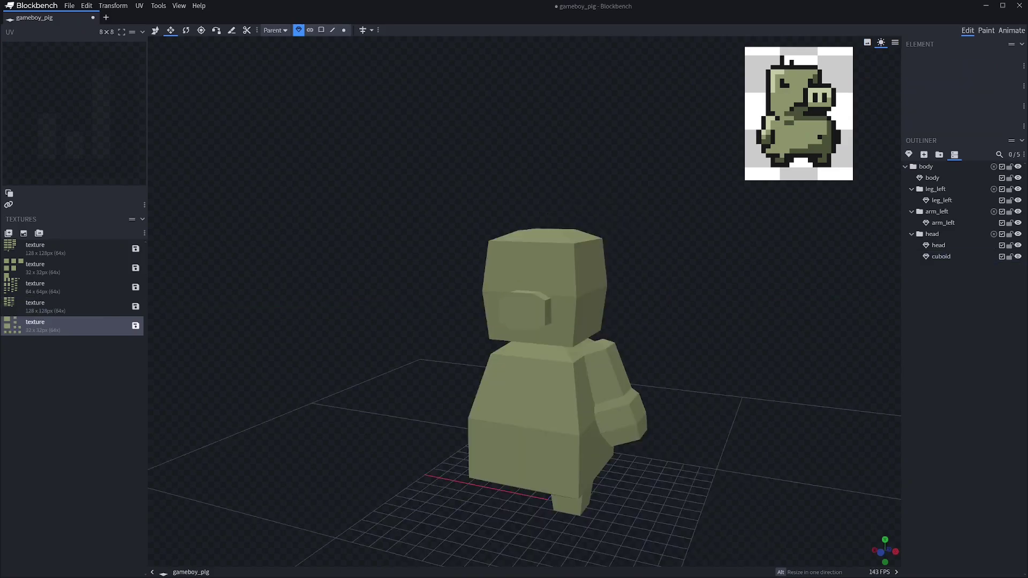
Switch to Paint mode and examine the front of the head and snout up close.
left_click(986, 30)
scroll(482, 326, "up", 6)
left_click_drag(375, 292, 396, 272)
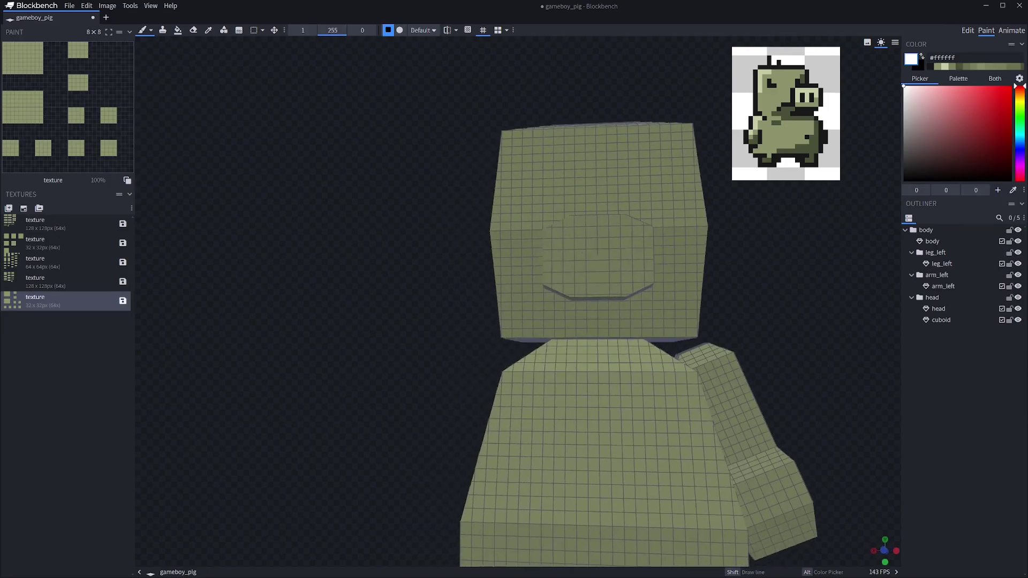
scroll(655, 244, "up", 4)
scroll(655, 244, "up", 3)
scroll(829, 202, "down", 6)
left_click_drag(803, 257, 744, 306)
scroll(745, 305, "down", 3)
right_click_drag(745, 306, 804, 243)
left_click_drag(804, 243, 832, 215)
Hide the painting grid on the model.
key("g")
key("g")
mouse_move(482, 300)
left_mouse_down()
mouse_move(544, 291)
mouse_move(538, 300)
left_mouse_up()
key("g")
left_click_drag(436, 336, 509, 339)
left_click_drag(731, 321, 646, 334)
scroll(624, 171, "up", 3)
scroll(624, 170, "up", 1)
right_click_drag(624, 171, 544, 246)
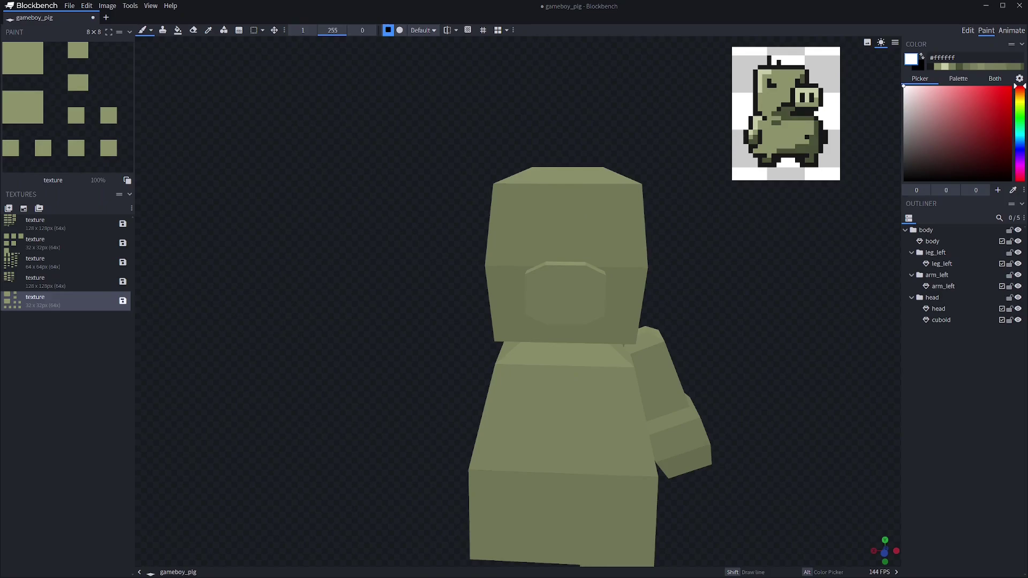
Fill the front faces of the snout one by one with the light green color #c5cba5.
left_click(178, 30)
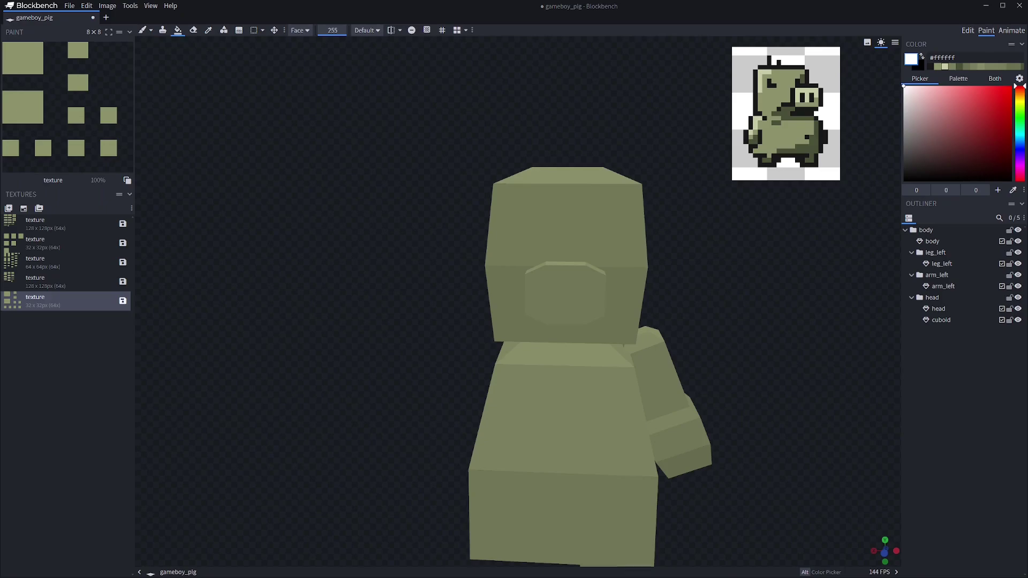
left_click(945, 67)
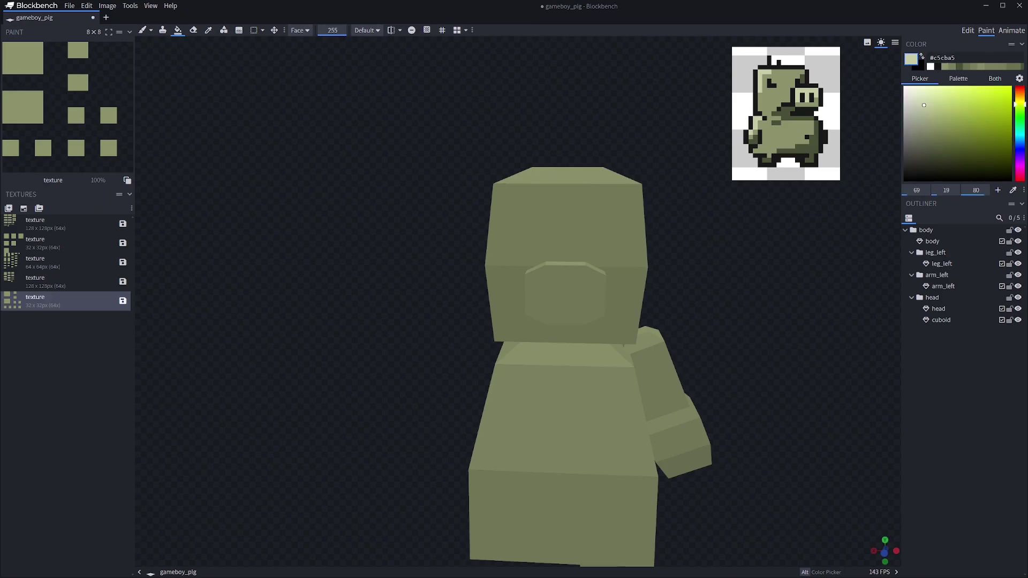
left_click(554, 296)
left_click(576, 296)
left_click(596, 296)
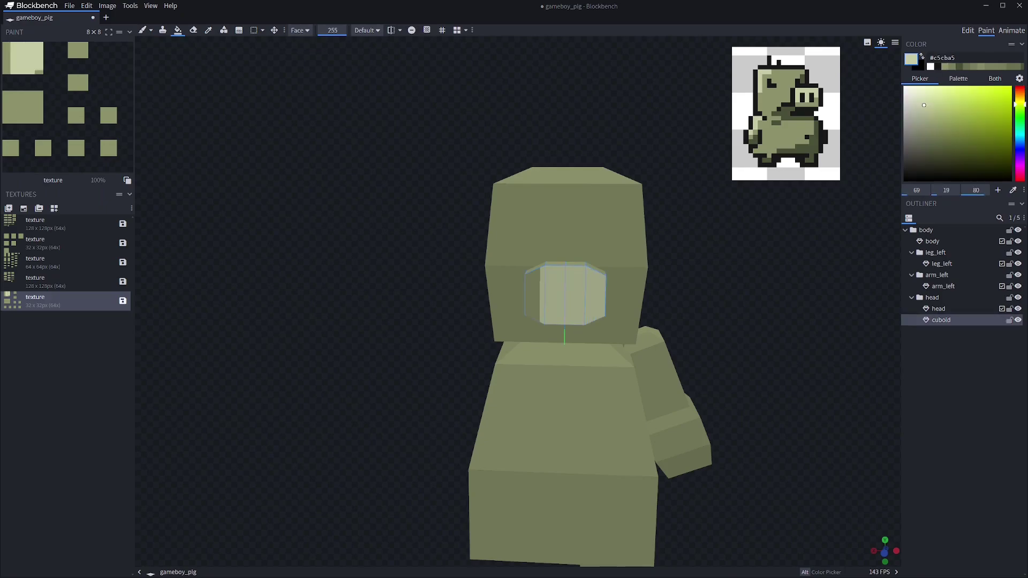
left_click(534, 297)
middle_click_drag(534, 296, 560, 308)
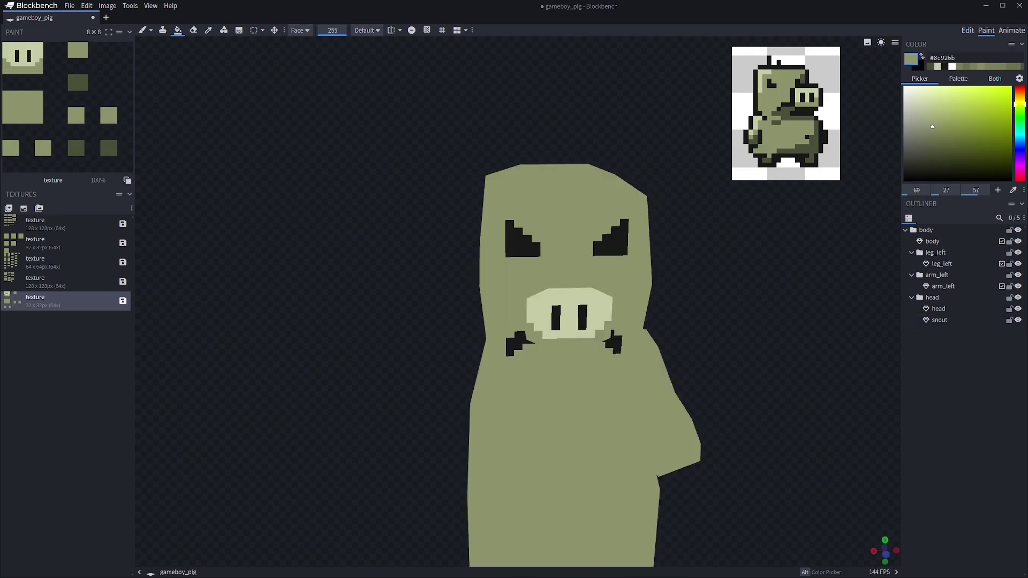
Examine the painted face from several angles and compare the model with shading on and off.
left_click_drag(535, 321, 511, 315)
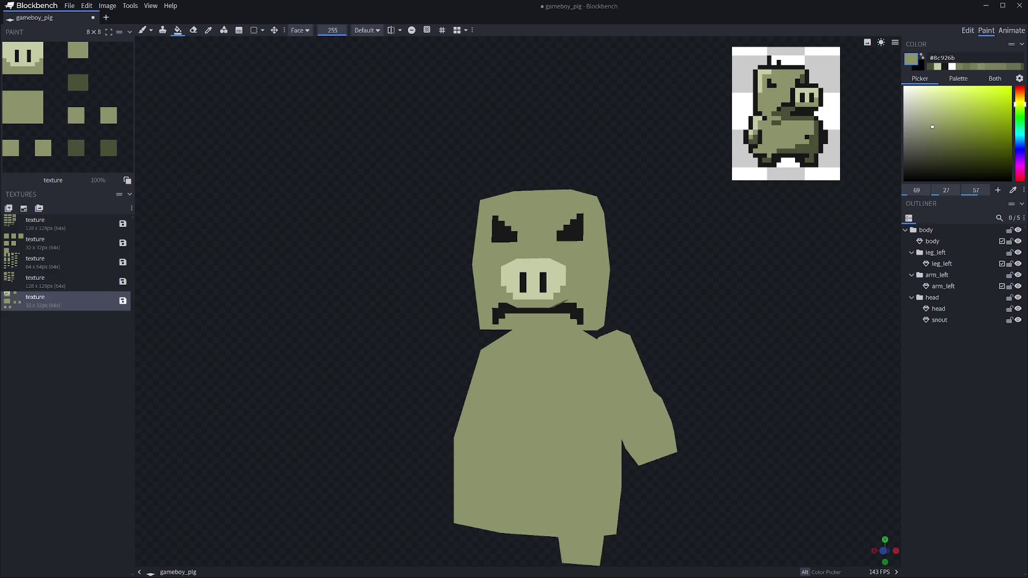
middle_click_drag(511, 315, 539, 312)
left_click_drag(583, 333, 585, 327)
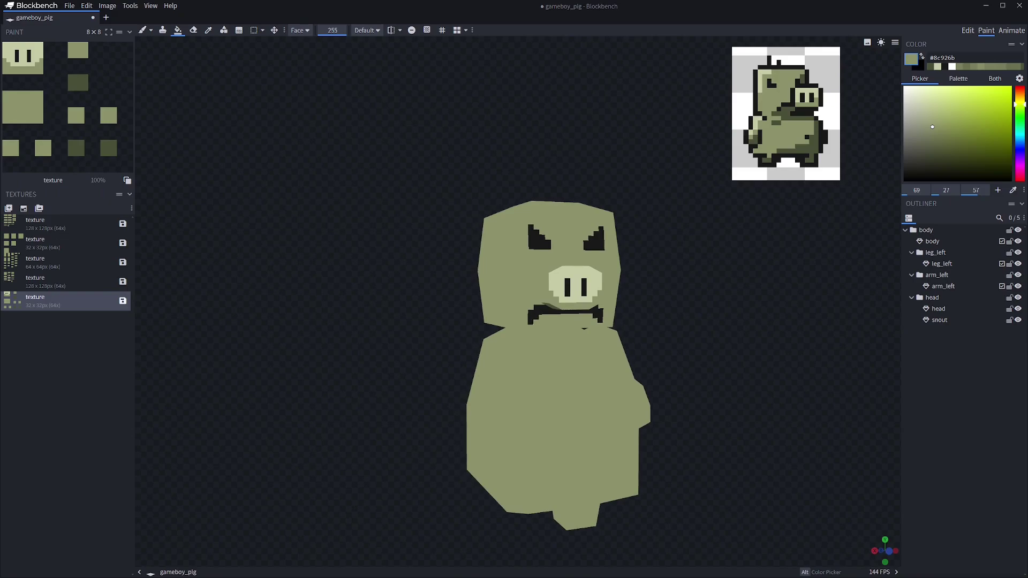
left_click(880, 43)
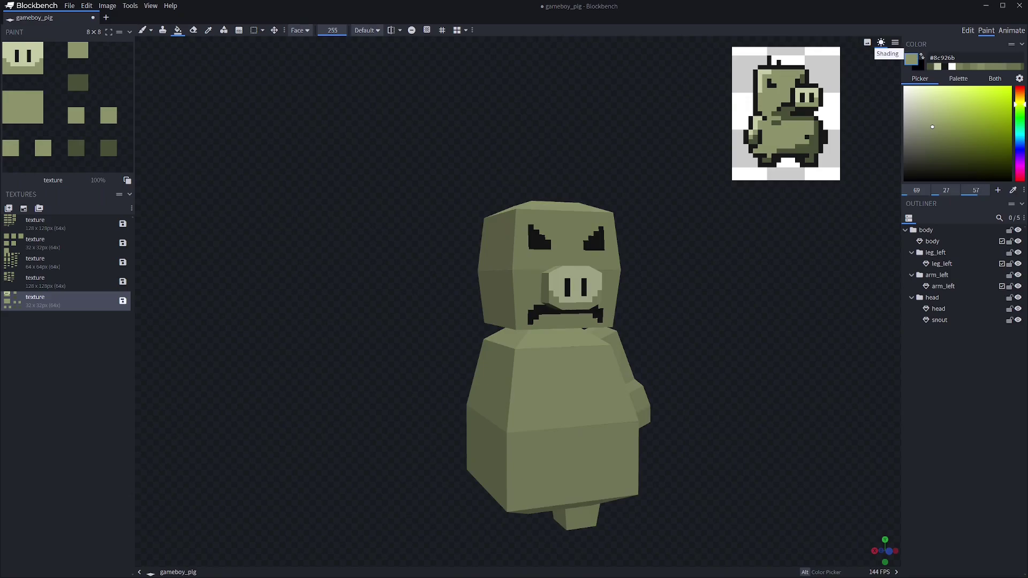
left_click(881, 42)
left_click_drag(696, 241, 670, 211)
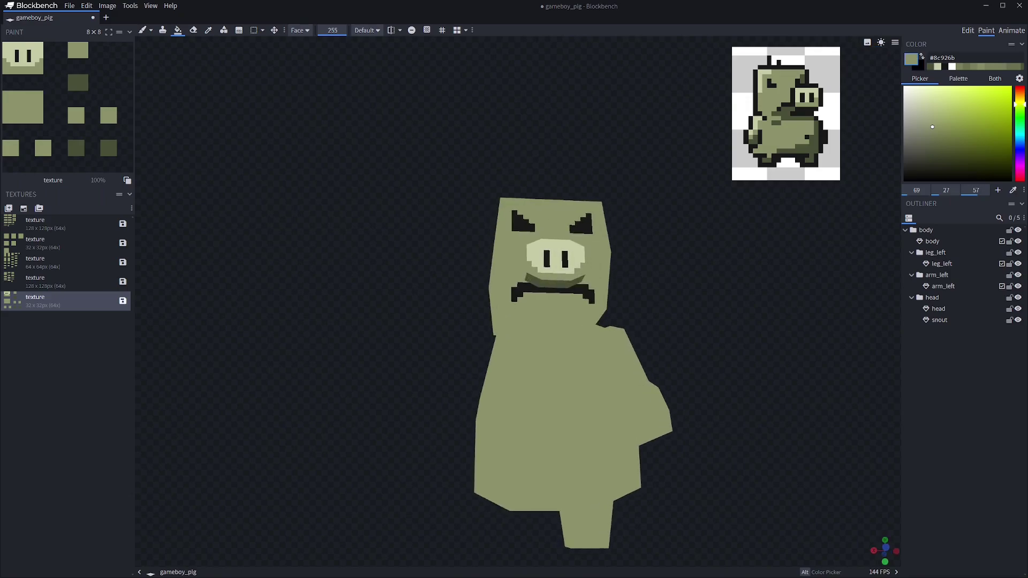
mouse_move(670, 211)
left_mouse_down()
mouse_move(619, 212)
mouse_move(663, 257)
mouse_move(760, 262)
mouse_move(793, 218)
mouse_move(750, 261)
mouse_move(715, 268)
mouse_move(670, 239)
mouse_move(621, 246)
left_mouse_up()
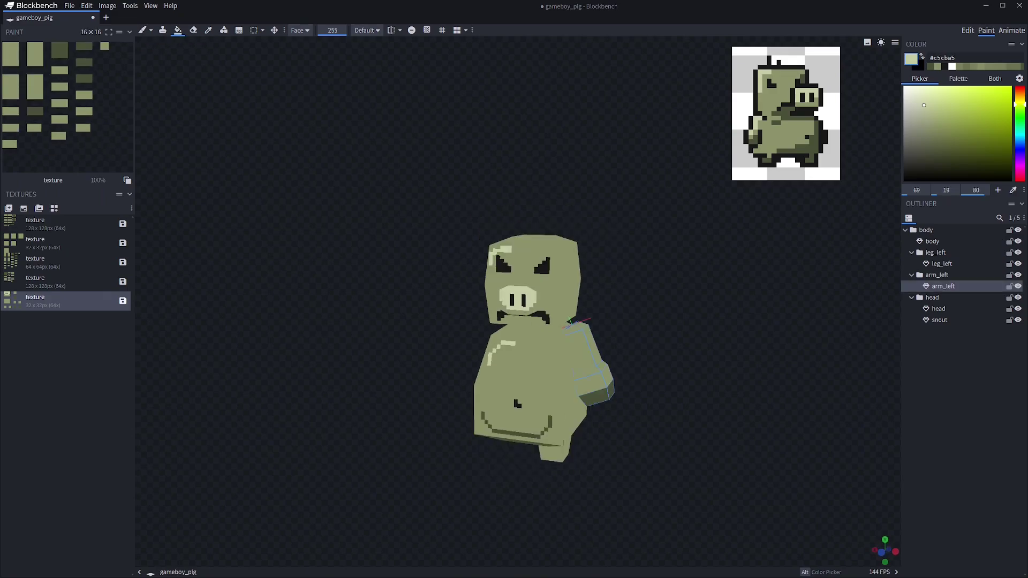
Try brushing light green #c5cba5 along the lower edge of the belly, and undo the stroke.
mouse_move(669, 321)
left_mouse_down()
mouse_move(726, 316)
mouse_move(773, 294)
mouse_move(680, 311)
left_mouse_up()
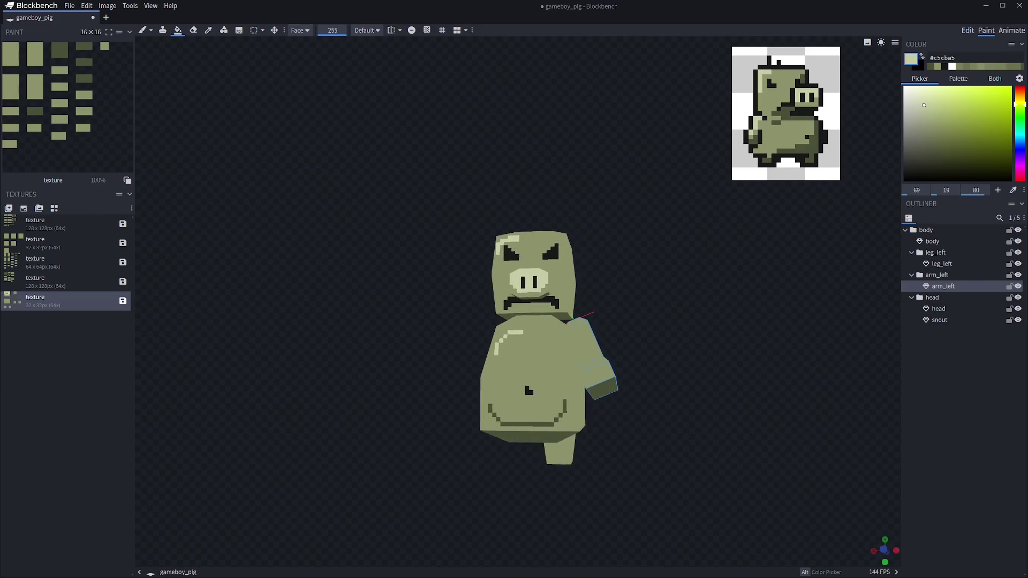
key("b")
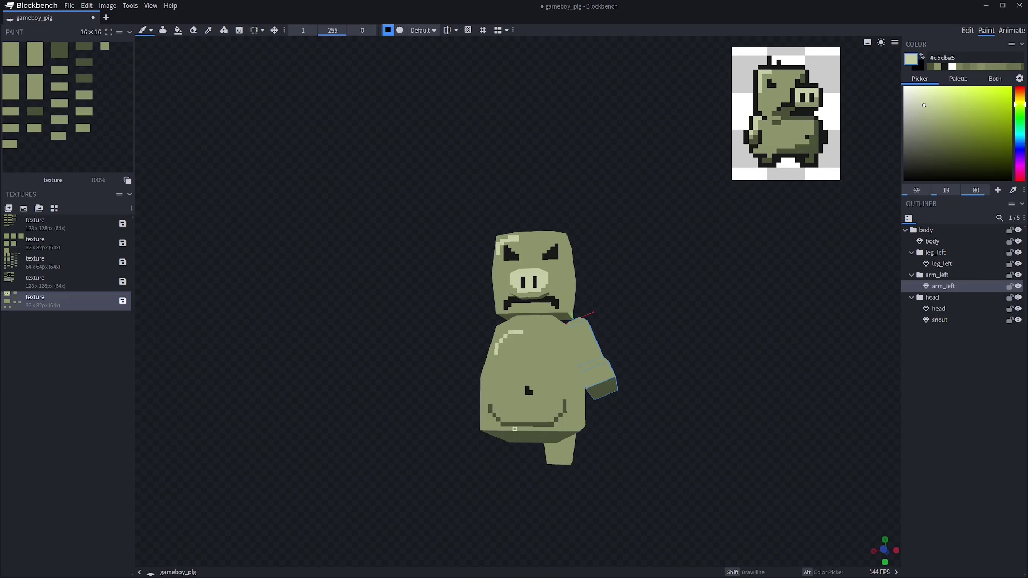
mouse_move(514, 429)
left_mouse_down()
mouse_move(566, 415)
mouse_move(577, 389)
mouse_move(573, 425)
left_mouse_up()
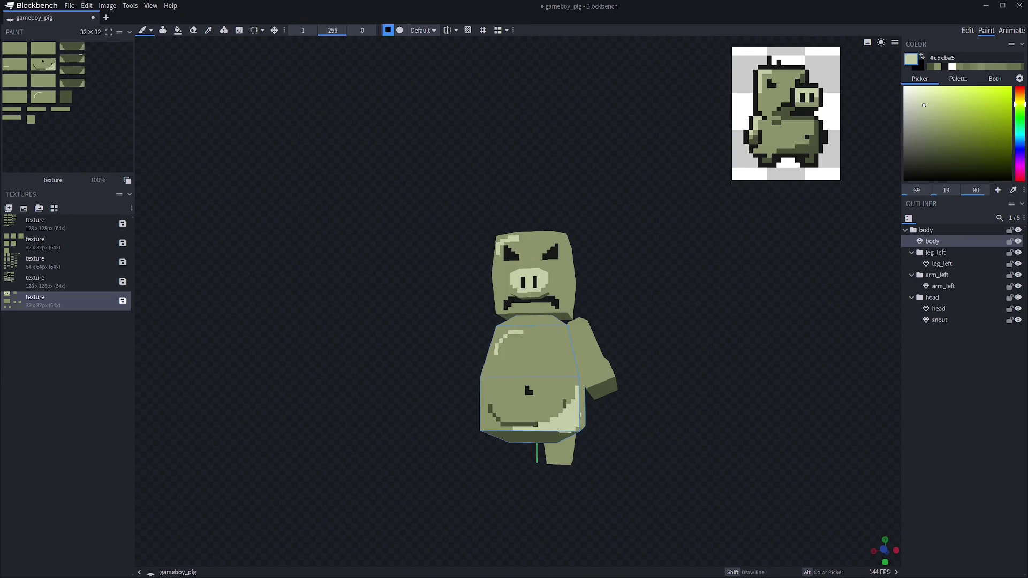
mouse_move(573, 426)
middle_mouse_down()
mouse_move(488, 427)
mouse_move(592, 424)
middle_mouse_up()
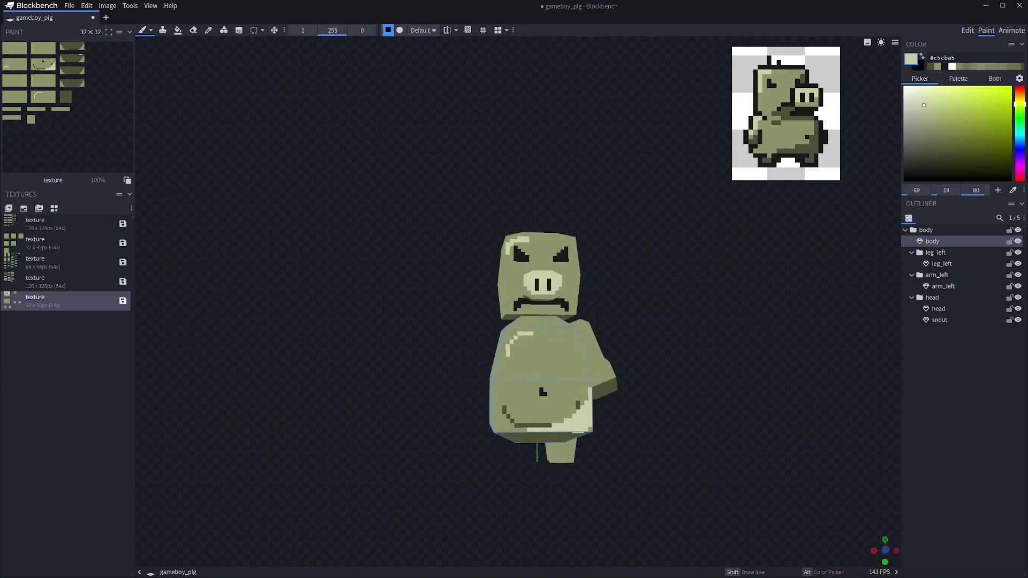
key("ctrl+z")
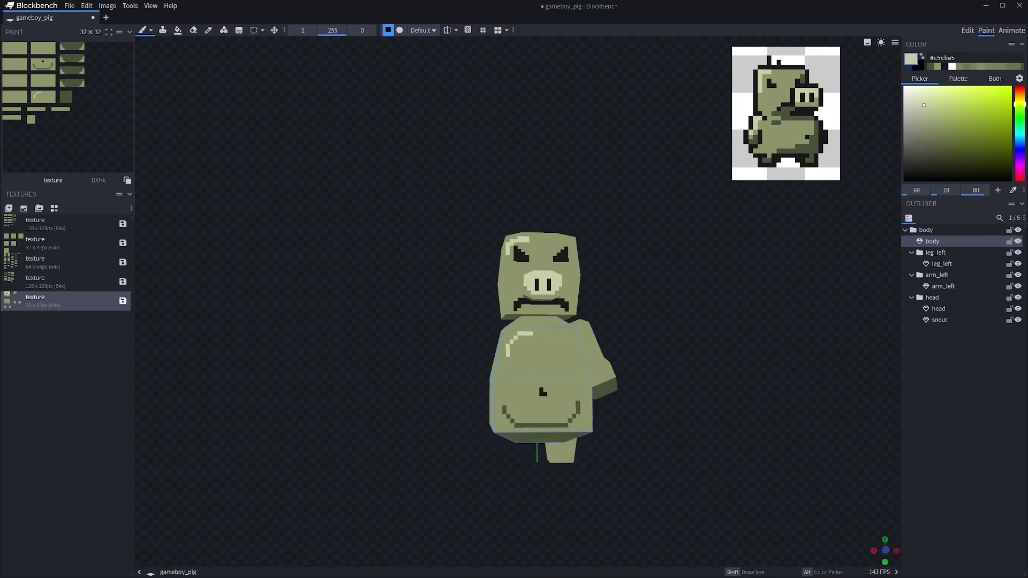
Shade the lower part of the left arm with dark green #4a5038 and highlight its shoulder with light green #c5cba5.
mouse_move(536, 407)
middle_mouse_down()
mouse_move(616, 398)
mouse_move(533, 403)
middle_mouse_up()
scroll(542, 339, "up", 3)
middle_click_drag(542, 338, 493, 341)
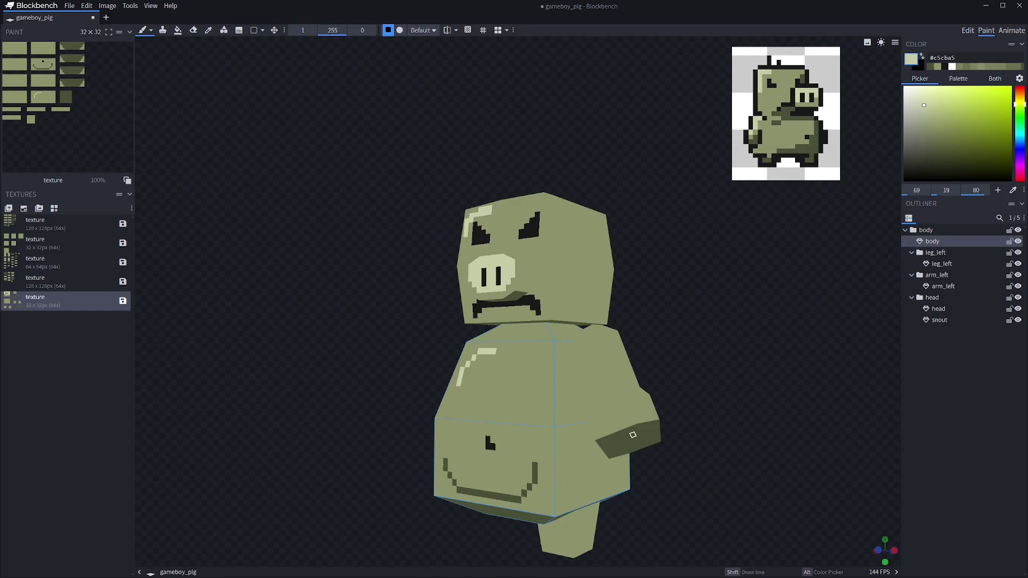
left_click(632, 435, "alt")
mouse_move(606, 431)
left_mouse_down()
mouse_move(626, 409)
mouse_move(622, 426)
left_mouse_up()
mouse_move(622, 425)
middle_mouse_down()
mouse_move(648, 424)
mouse_move(569, 414)
middle_mouse_up()
mouse_move(550, 421)
left_mouse_down()
mouse_move(572, 435)
mouse_move(552, 436)
left_mouse_up()
mouse_move(552, 436)
middle_mouse_down()
mouse_move(634, 428)
mouse_move(574, 443)
middle_mouse_up()
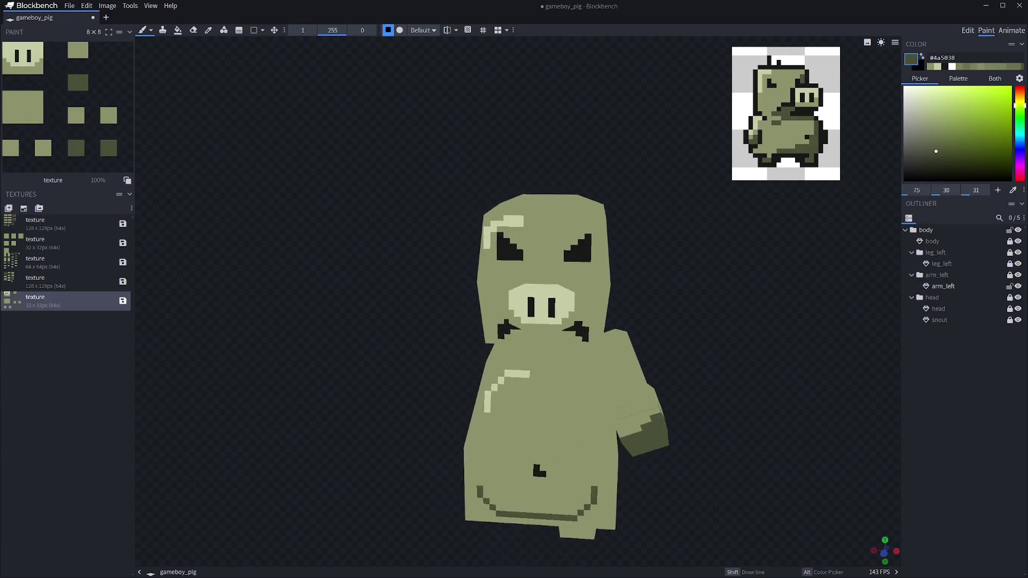
key("alt")
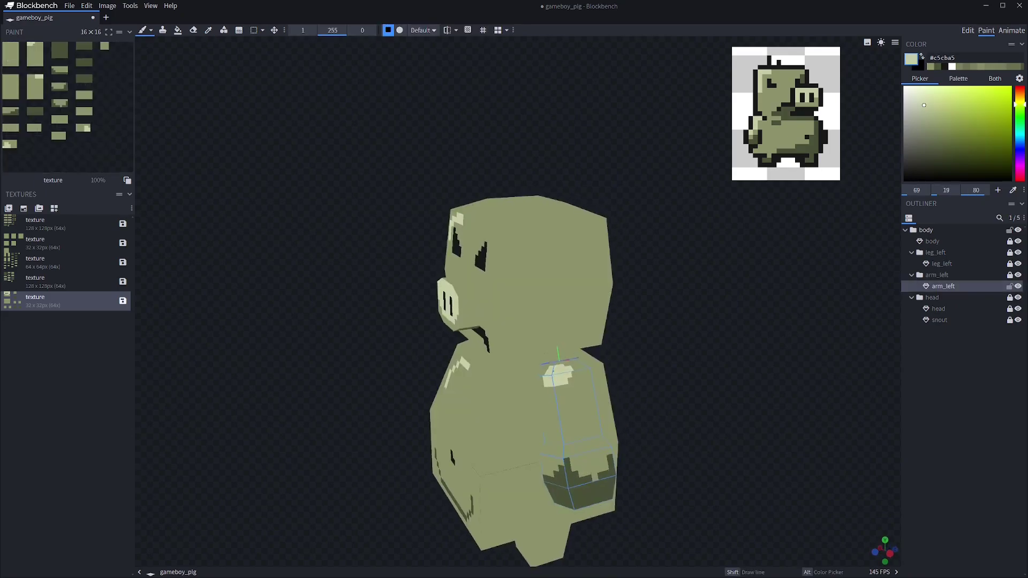
middle_click_drag(537, 376, 618, 371)
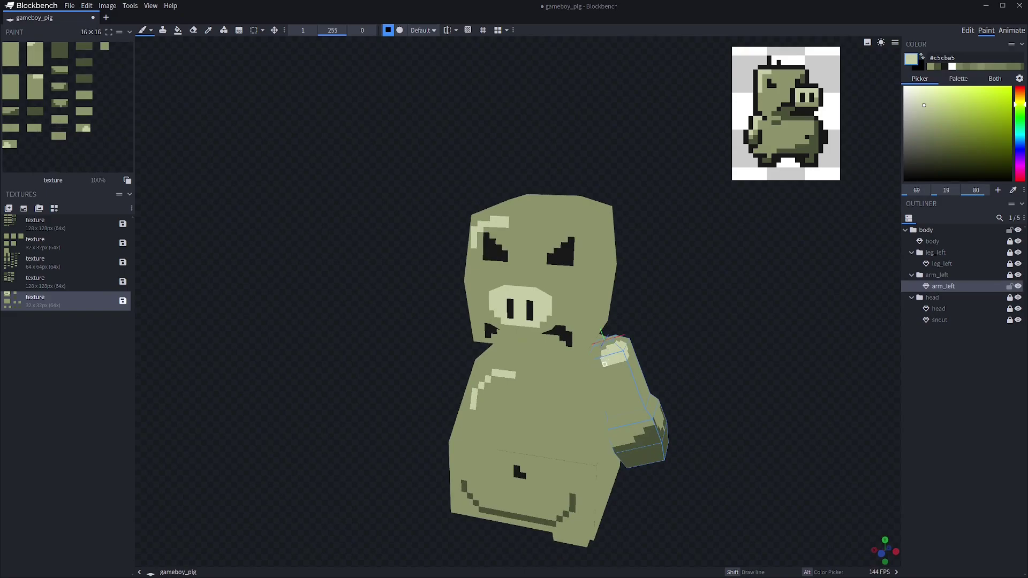
Fill the underside of the left leg with the dark green #4a5038 sampled from the bottom of the body.
mouse_move(553, 464)
middle_mouse_down()
mouse_move(517, 442)
mouse_move(586, 398)
middle_mouse_up()
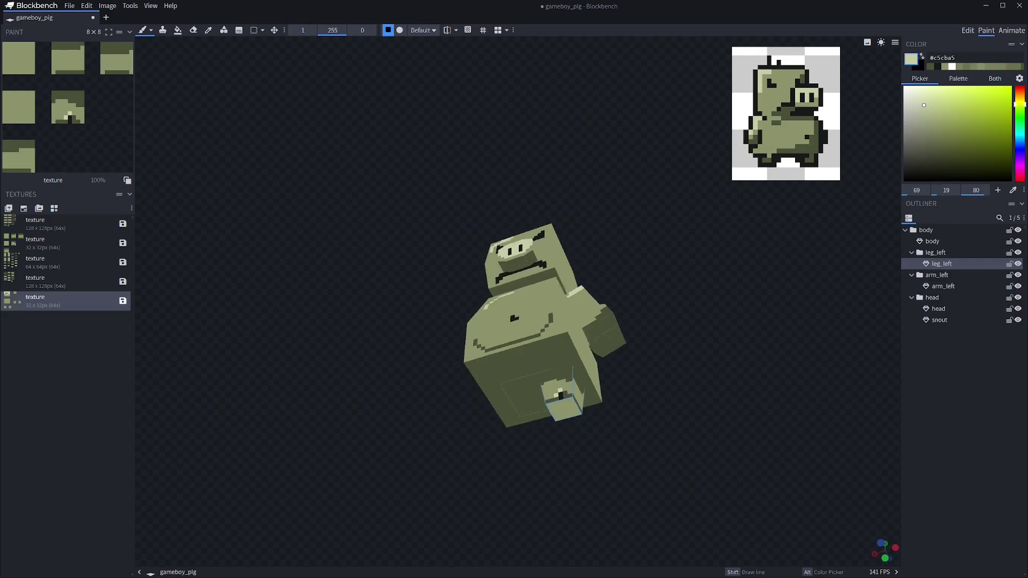
left_click(537, 361, "alt")
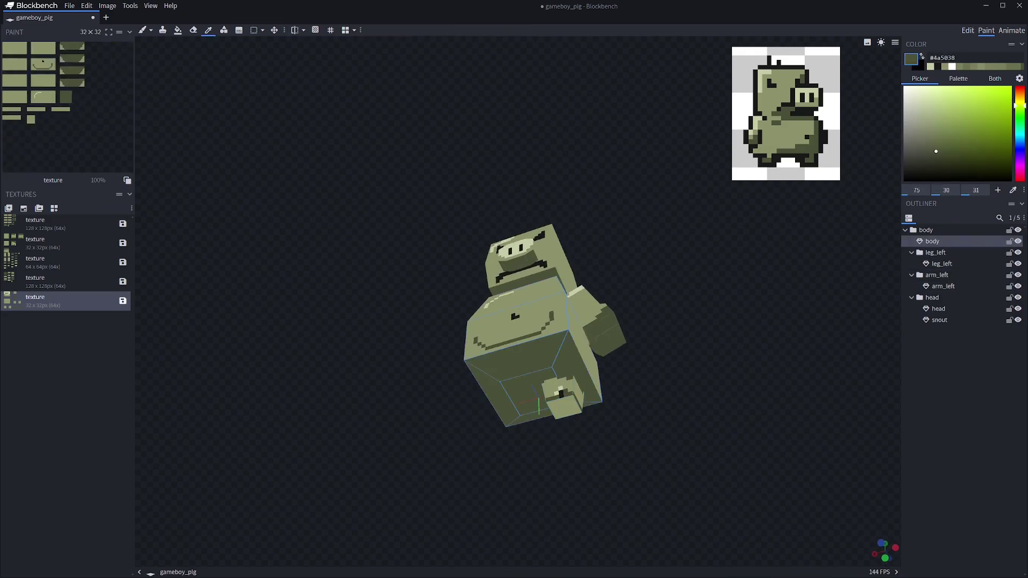
left_click(178, 31)
left_click(567, 409)
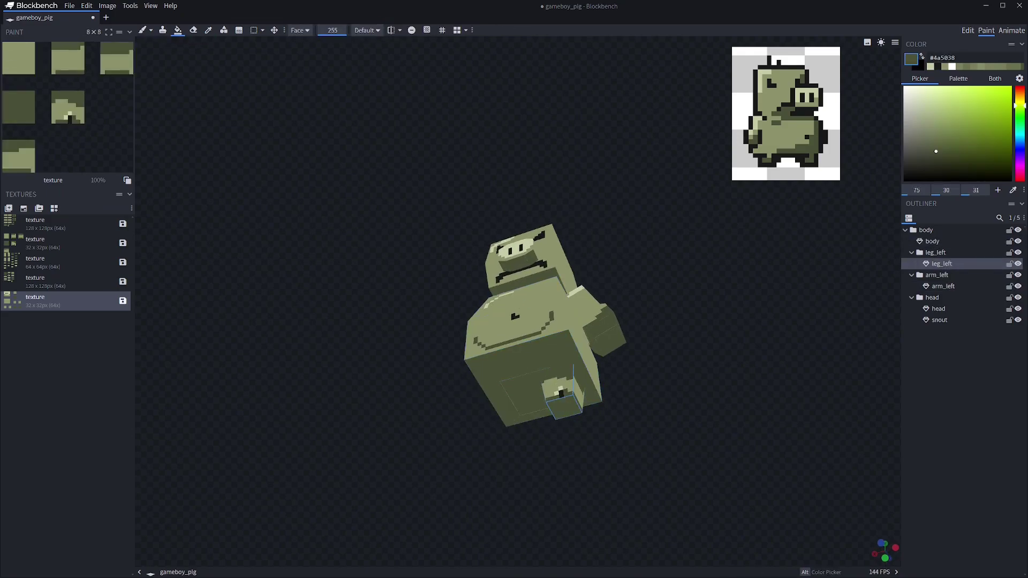
middle_click_drag(567, 409, 615, 480)
left_click(616, 465)
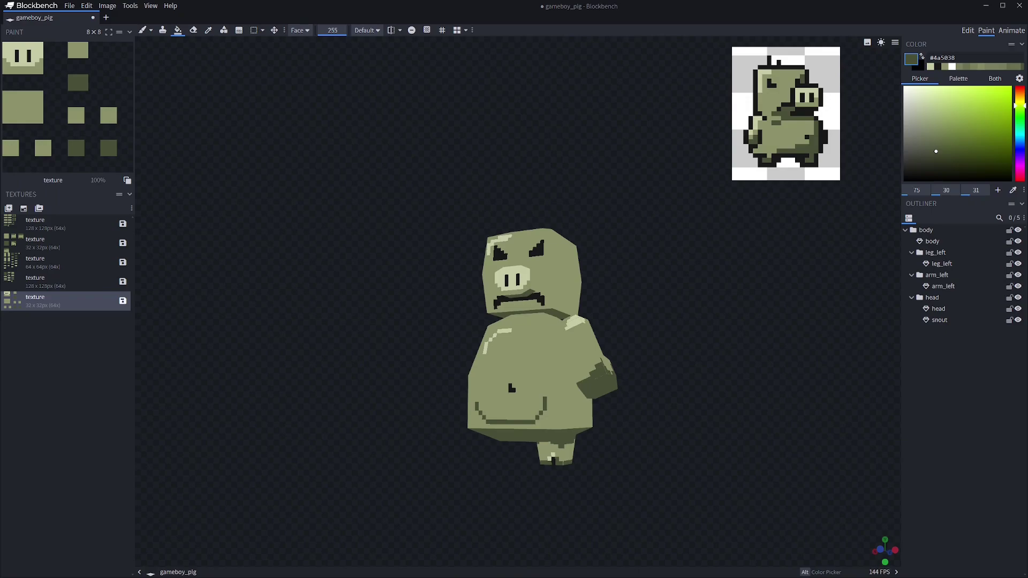
Brush dark green #4a5038 shading onto the upper back of the left leg, just below the body.
middle_click_drag(589, 359, 425, 334)
left_click(495, 345)
key("ctrl+z")
left_click(473, 445, "alt")
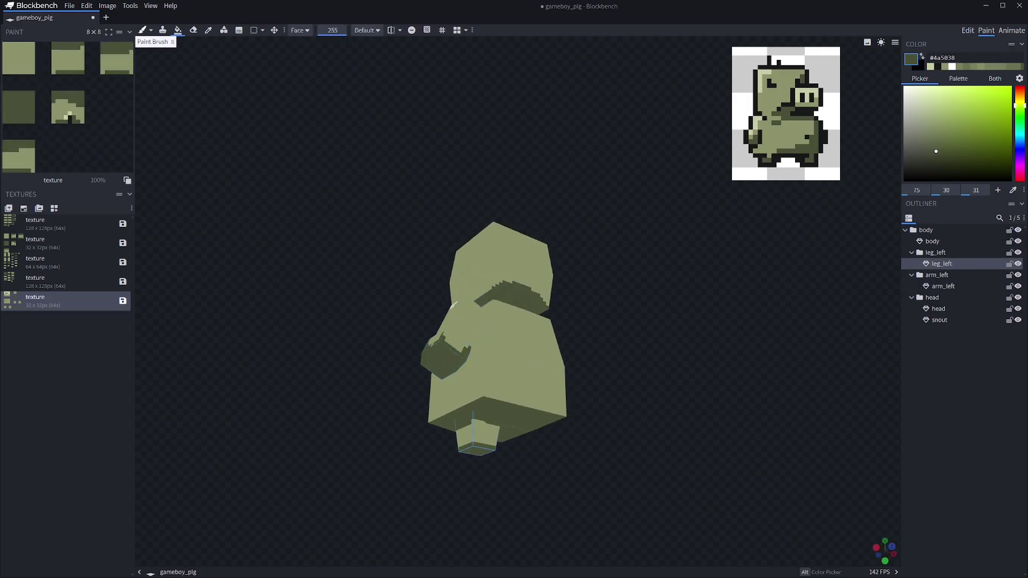
left_click(142, 31)
mouse_move(484, 424)
left_mouse_down()
mouse_move(470, 422)
mouse_move(495, 430)
left_mouse_up()
middle_click_drag(495, 430, 435, 427)
left_click(484, 434)
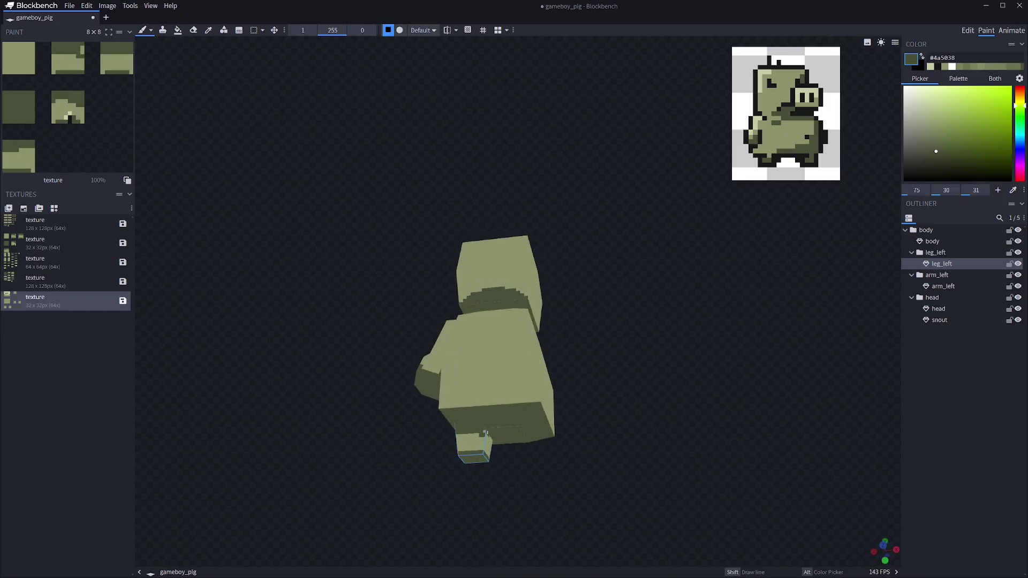
Add dark green #4a5038 shading to the upper front of the left leg and thicken the shading along the lower belly.
left_click_drag(525, 465, 248, 468)
left_click_drag(495, 462, 564, 442)
scroll(563, 442, "up", 8)
right_click_drag(564, 442, 586, 166)
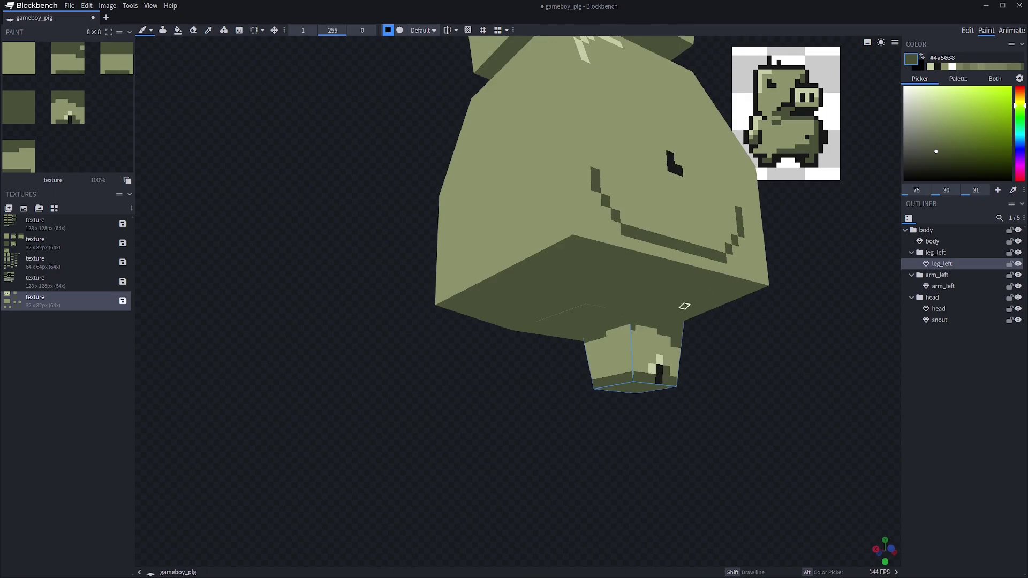
mouse_move(629, 328)
left_mouse_down()
mouse_move(639, 328)
mouse_move(622, 329)
mouse_move(640, 336)
mouse_move(639, 347)
left_mouse_up()
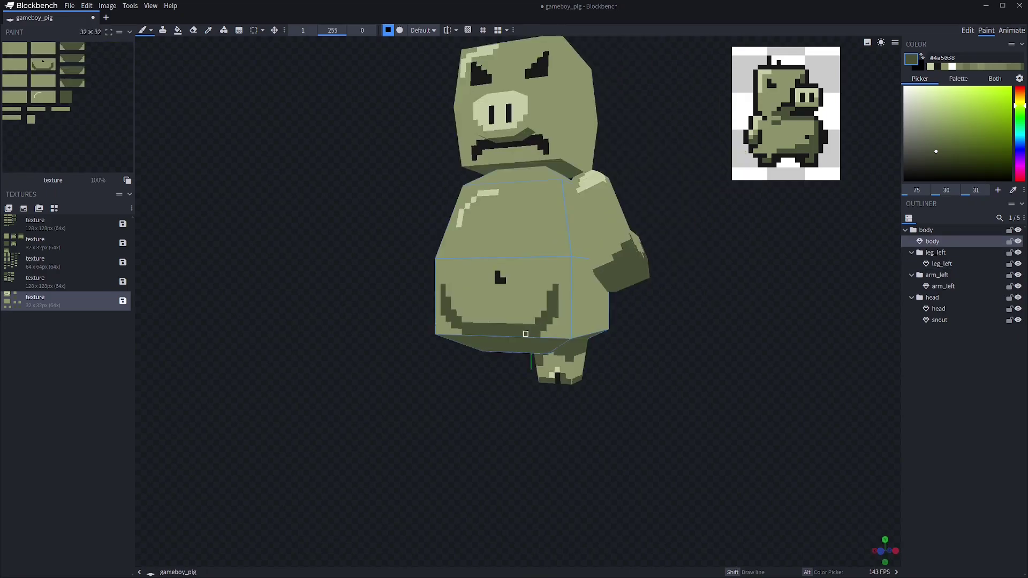
mouse_move(592, 386)
left_mouse_down()
mouse_move(550, 379)
mouse_move(603, 403)
mouse_move(651, 403)
mouse_move(566, 409)
left_mouse_up()
scroll(603, 403, "down", 3)
left_click_drag(539, 371, 529, 352)
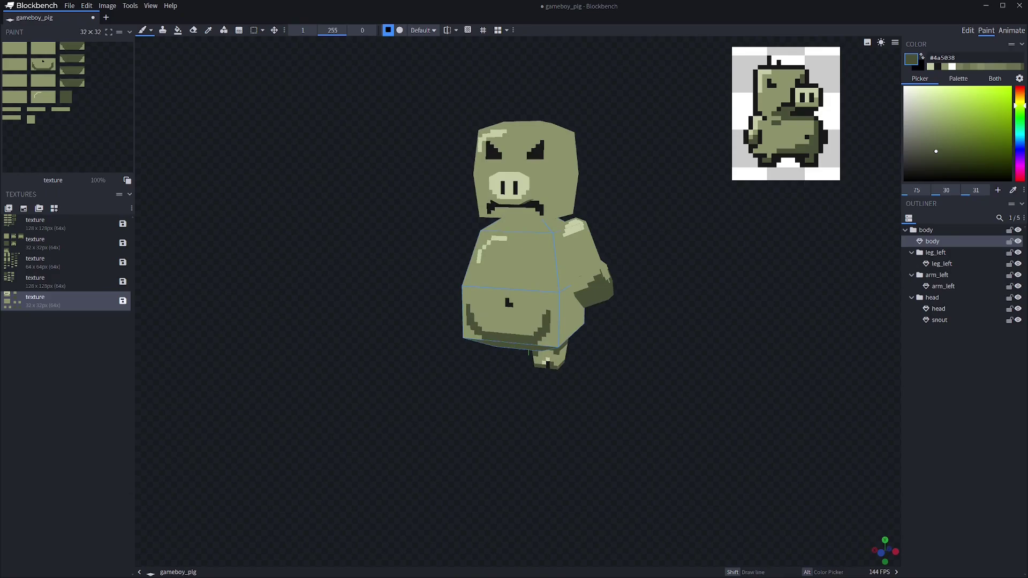
Switch to Edit mode and duplicate the leg_left group.
left_click(936, 275)
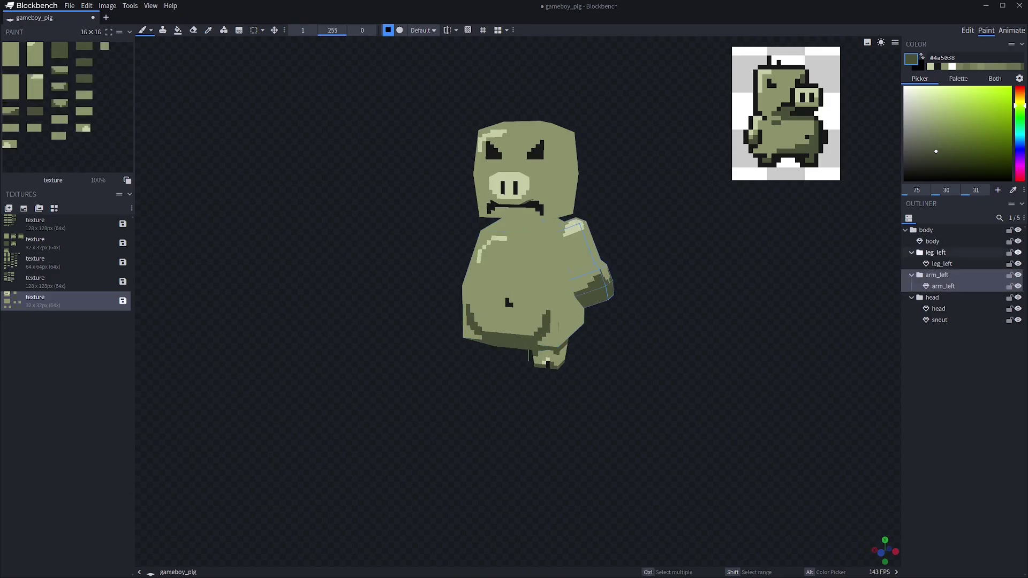
left_click(935, 252)
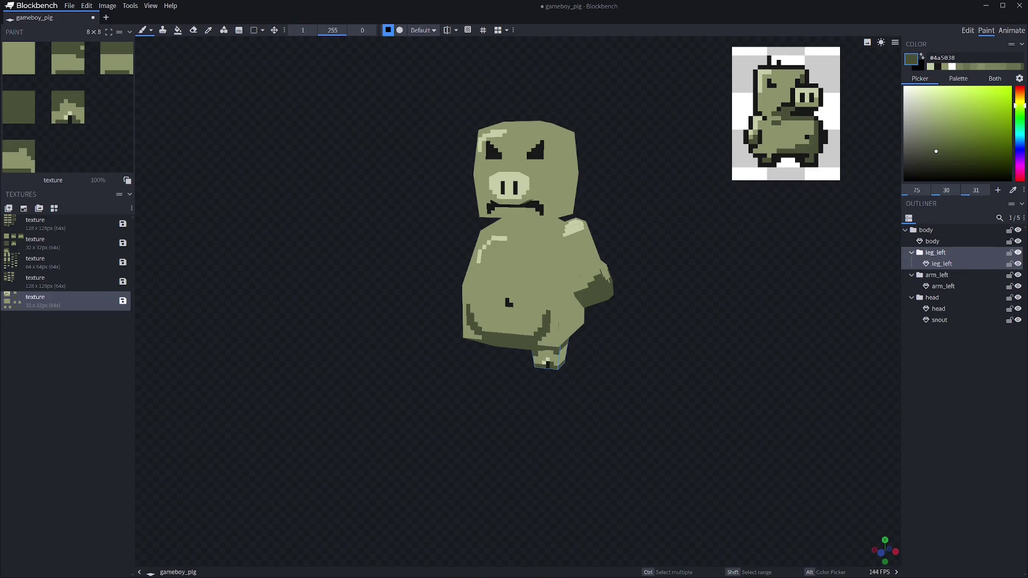
left_click(936, 252)
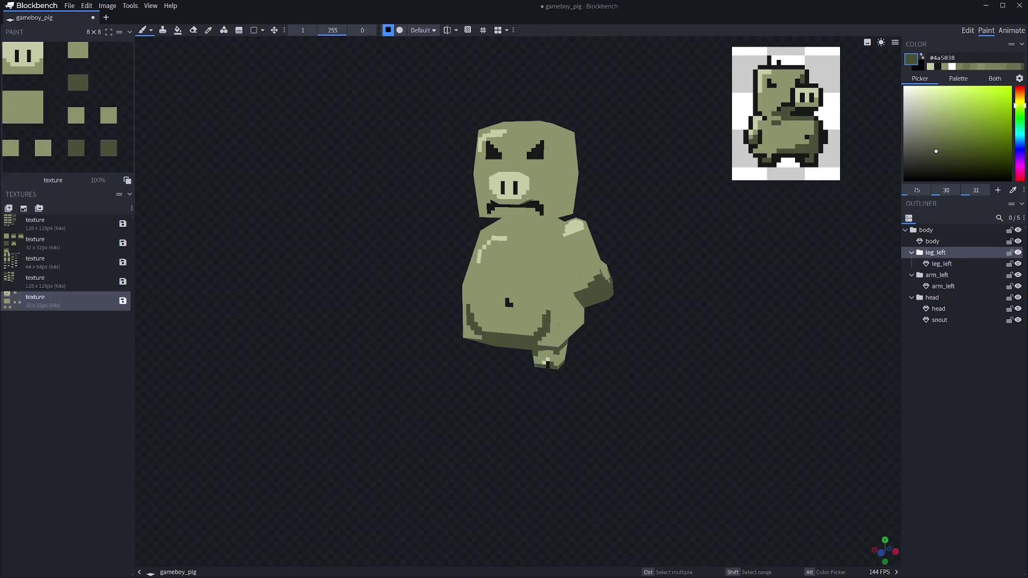
left_click(967, 30)
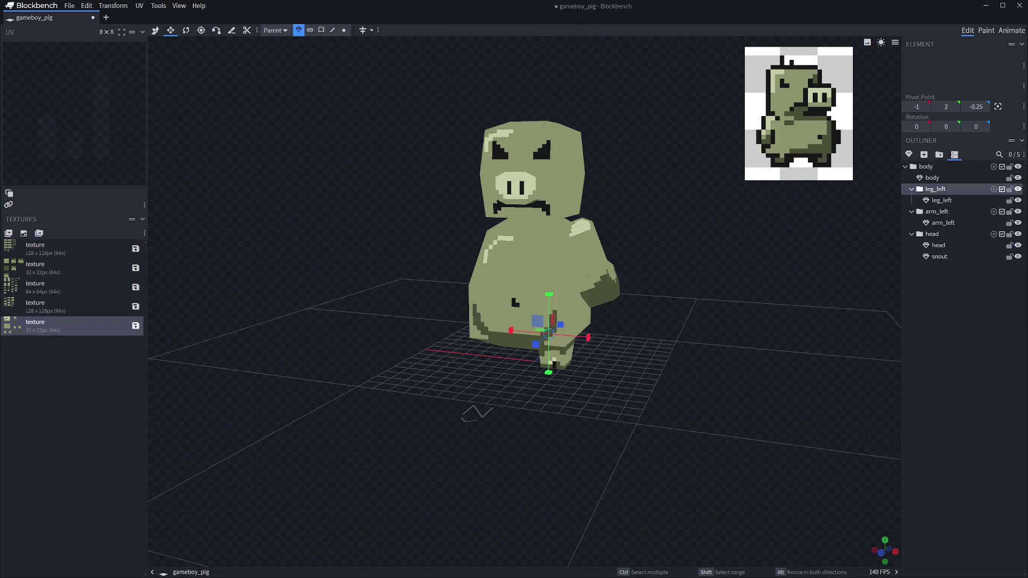
left_click(935, 189)
key("ctrl+d")
left_click(113, 6)
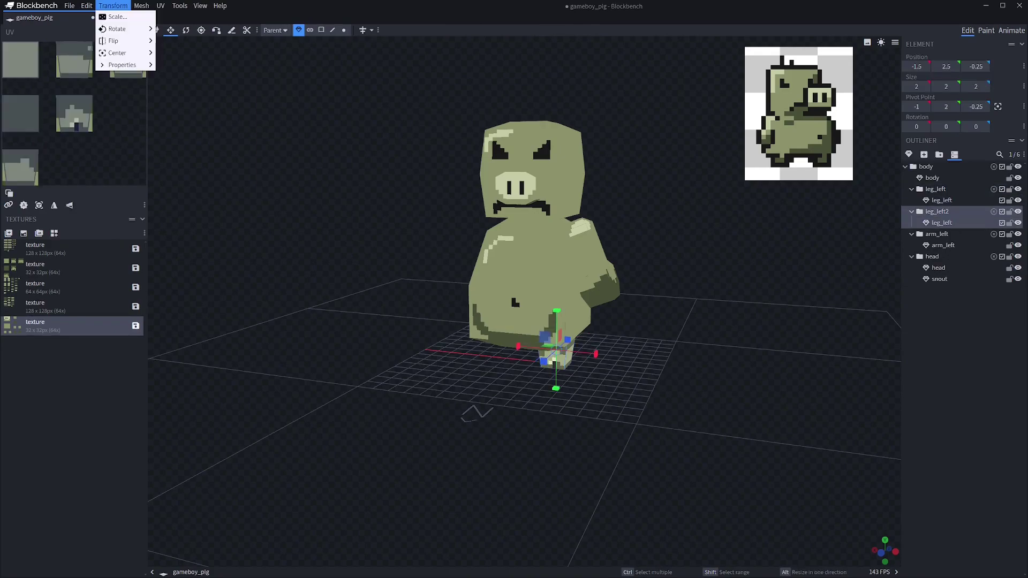
mouse_move(118, 53)
left_click(176, 53)
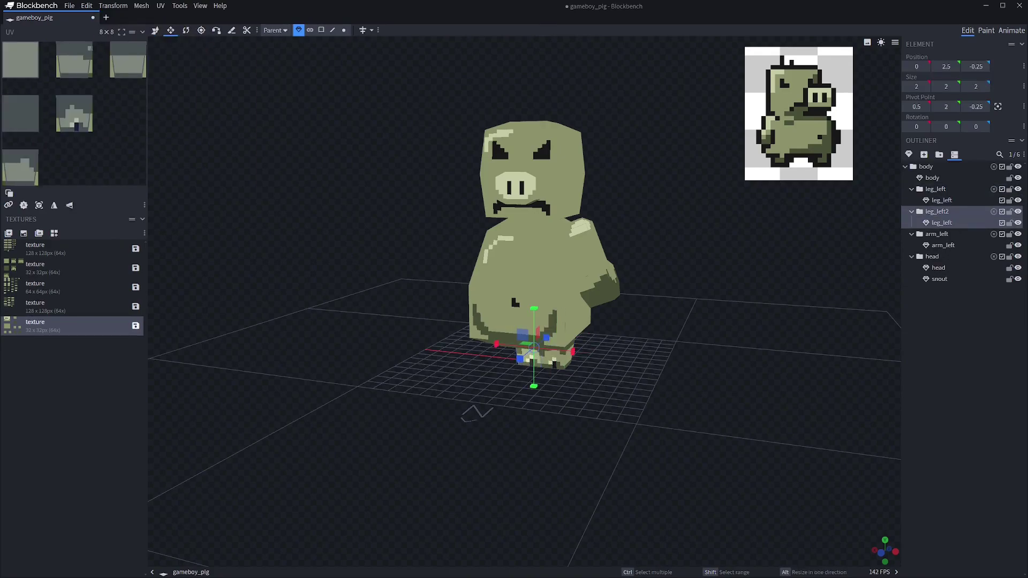
key("ctrl+z")
Flip the duplicated leg group along the X axis to form the right leg.
left_click(113, 5)
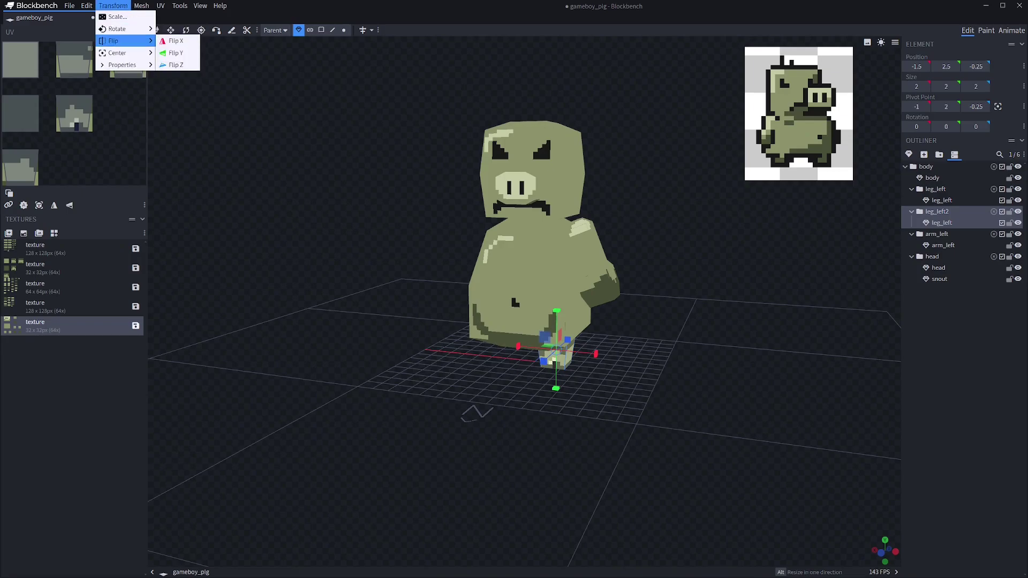
mouse_move(121, 53)
left_click(176, 41)
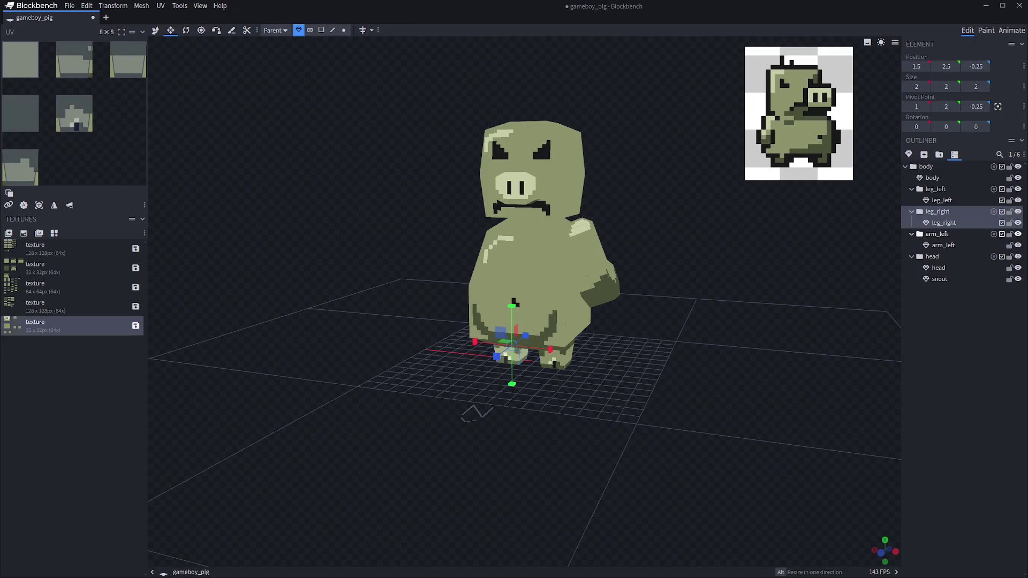
Duplicate the arm_left group and flip the copy along the X axis to form the right arm.
left_click(937, 234)
key("ctrl+d")
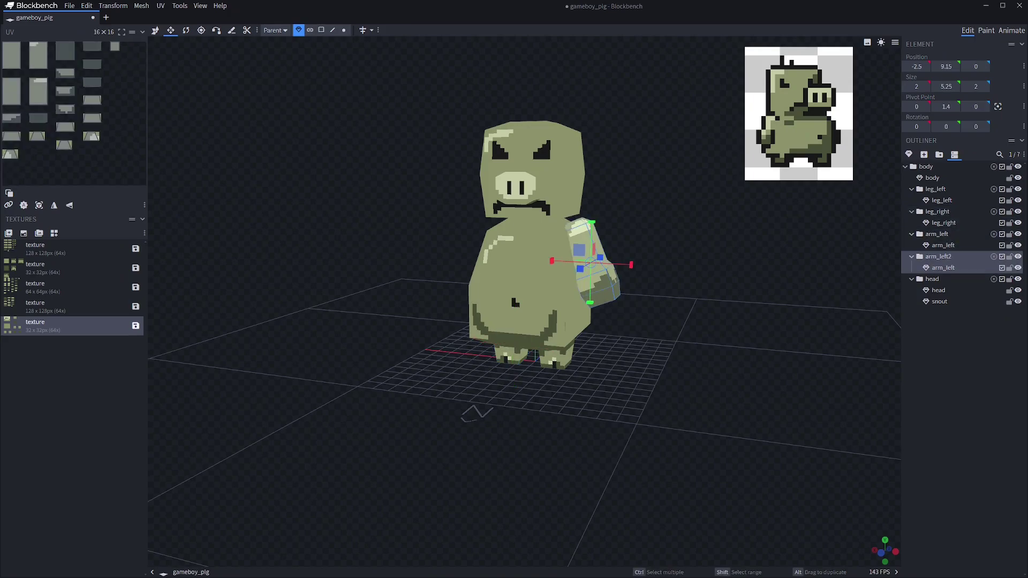
left_click(113, 6)
mouse_move(122, 41)
left_click(175, 41)
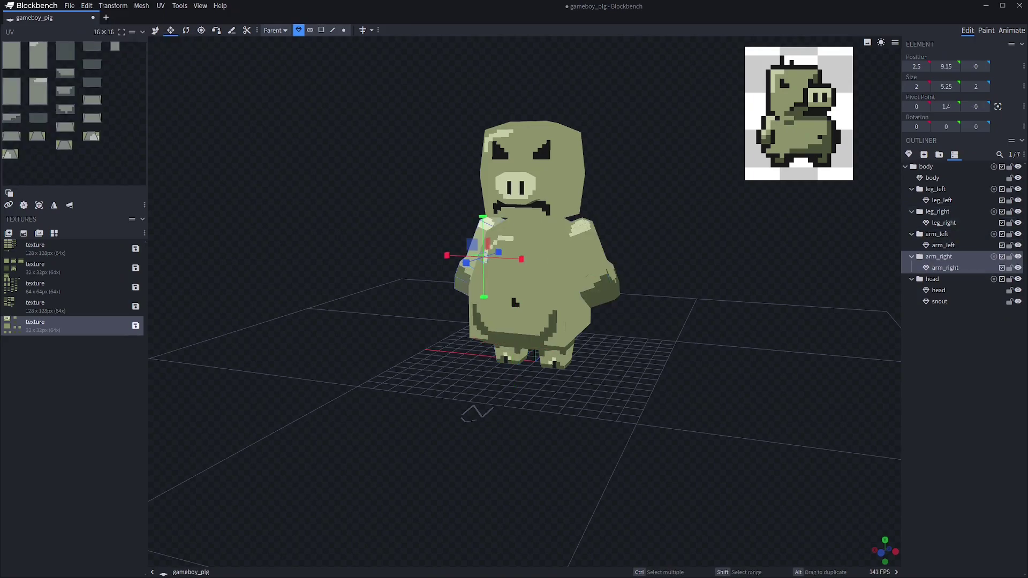
left_click(945, 364)
mouse_move(718, 359)
left_mouse_down()
mouse_move(776, 346)
mouse_move(756, 332)
mouse_move(702, 358)
mouse_move(739, 344)
mouse_move(771, 370)
mouse_move(584, 372)
mouse_move(707, 375)
left_mouse_up()
scroll(739, 344, "down", 3)
scroll(771, 369, "down", 3)
left_click_drag(526, 355, 552, 357)
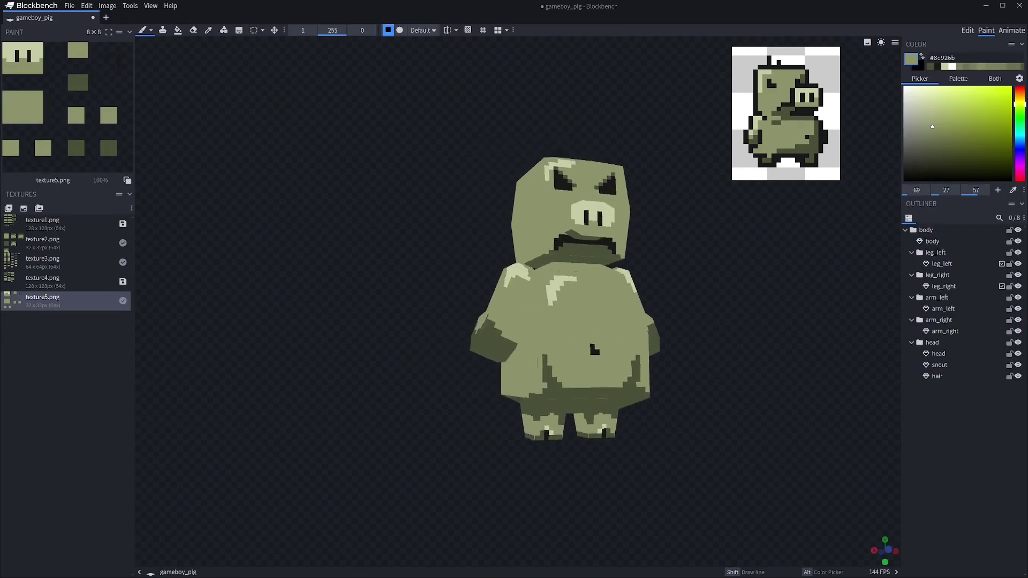
Shade the inside of the curly tail on the back of the body with dark green #4a5038.
mouse_move(524, 263)
left_mouse_down()
mouse_move(542, 263)
mouse_move(482, 263)
left_mouse_up()
mouse_move(510, 262)
middle_mouse_down()
mouse_move(511, 288)
mouse_move(527, 276)
middle_mouse_up()
middle_click_drag(632, 381, 487, 374)
scroll(487, 374, "up", 3)
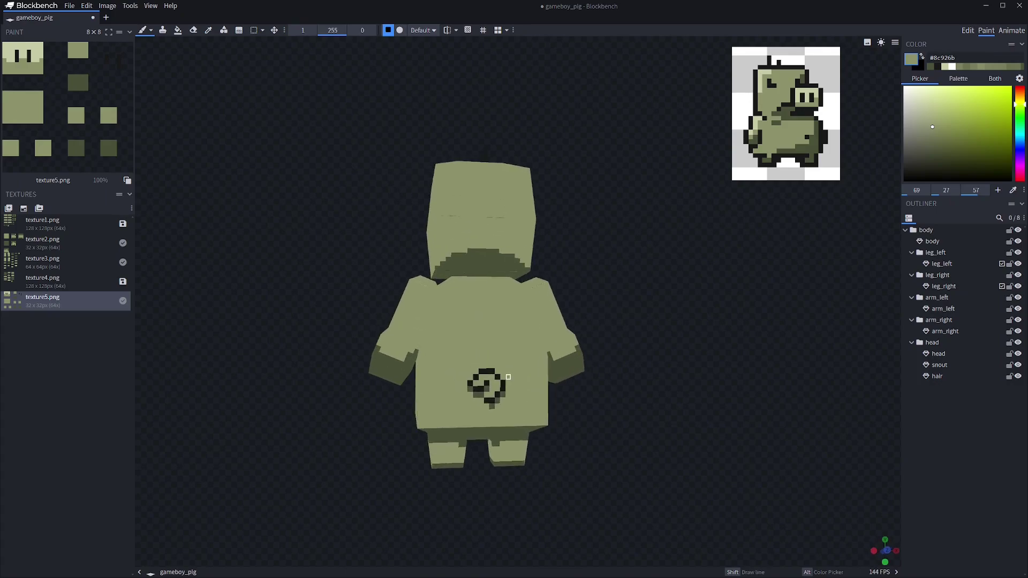
key("c")
left_click(491, 394)
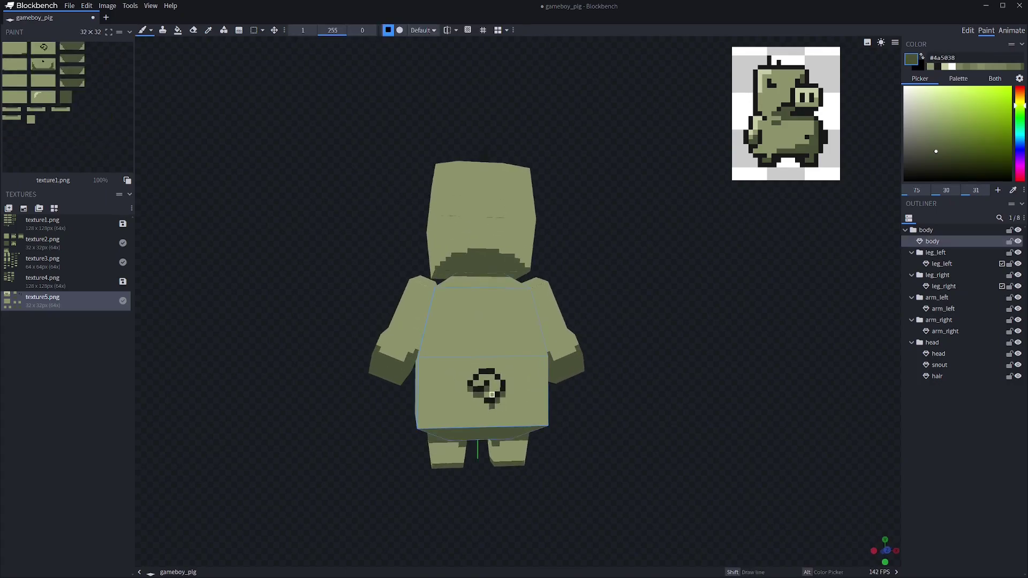
mouse_move(492, 395)
left_mouse_down()
mouse_move(498, 383)
mouse_move(476, 384)
left_mouse_up()
middle_click_drag(481, 384, 527, 392)
scroll(522, 385, "down", 4)
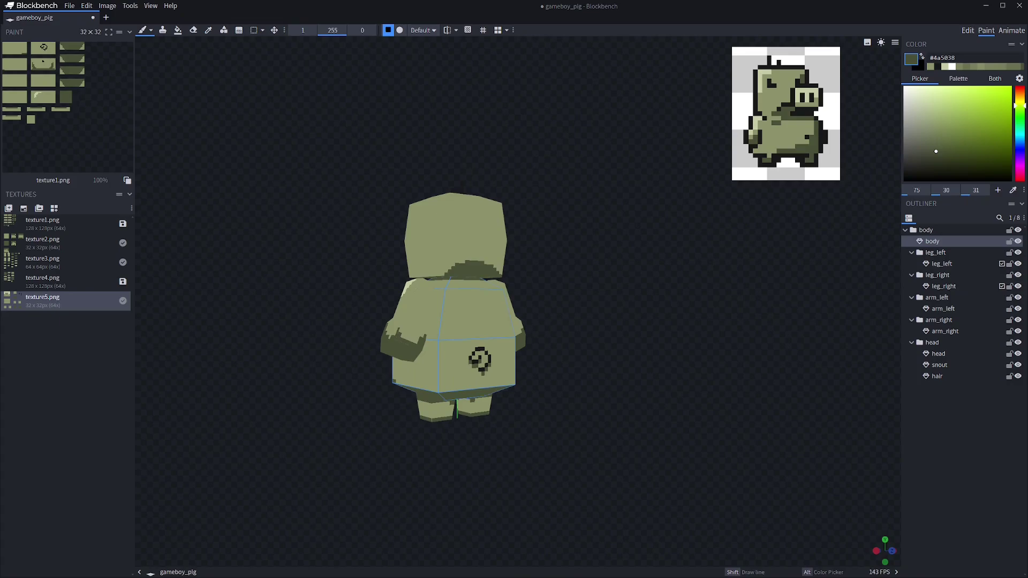
Examine the finished pig and the farmland diorama around it from several angles.
left_click_drag(589, 343, 835, 372)
left_click(959, 444)
scroll(696, 364, "down", 4)
left_click_drag(696, 364, 658, 362)
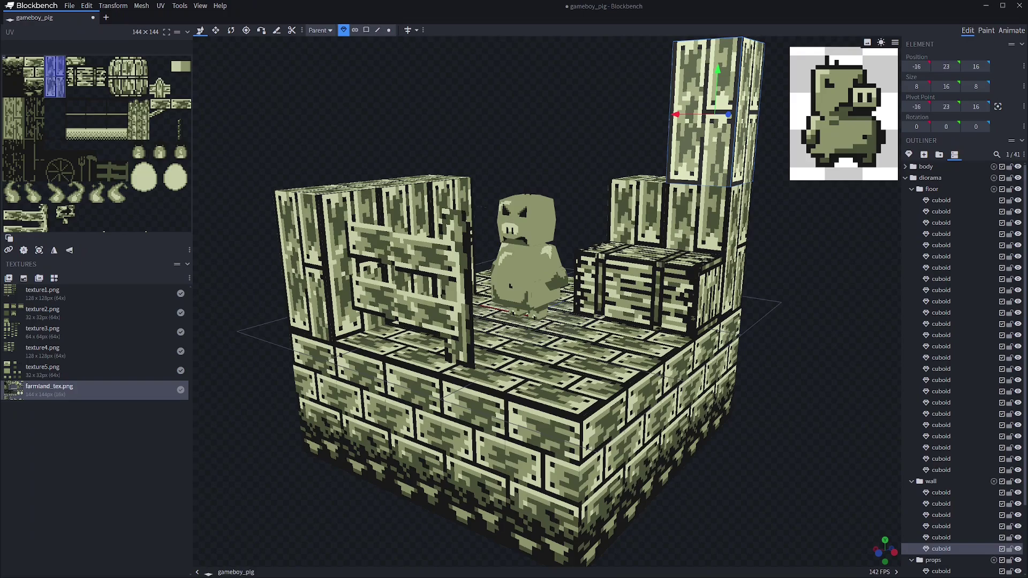
left_click(552, 460)
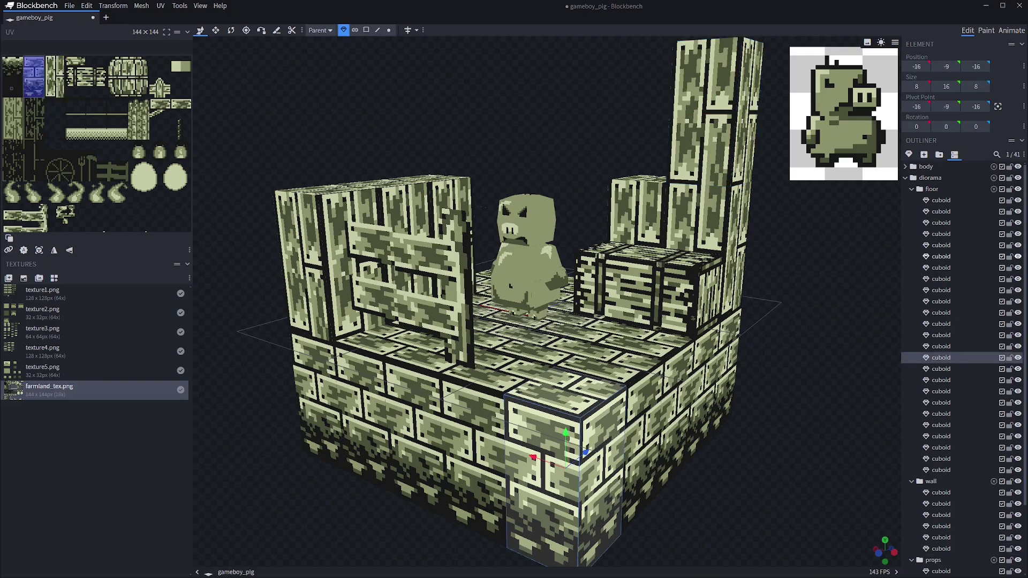
scroll(959, 268, "down", 3)
scroll(959, 385, "up", 3)
left_click_drag(278, 225, 763, 225)
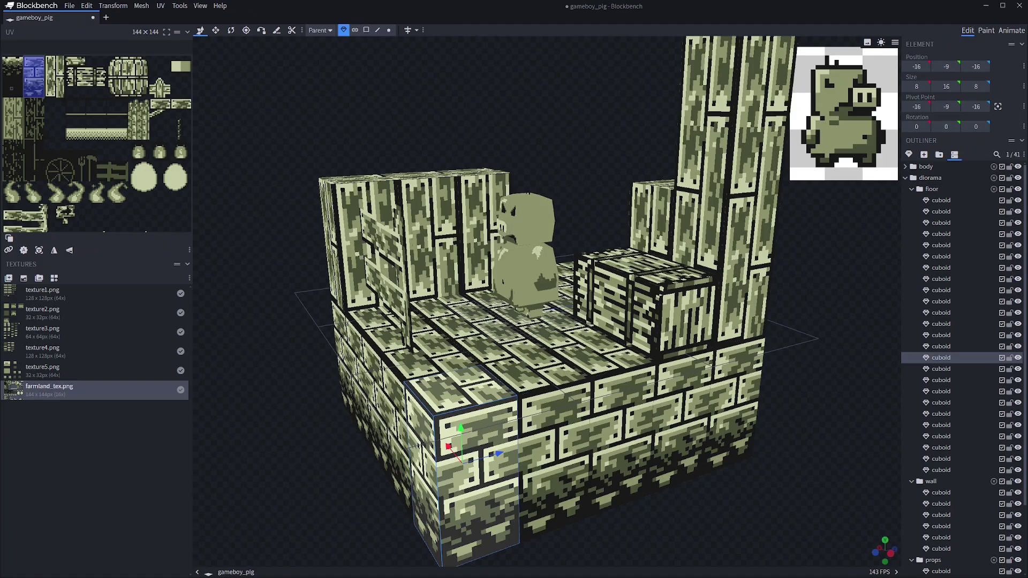
left_click_drag(578, 209, 637, 208)
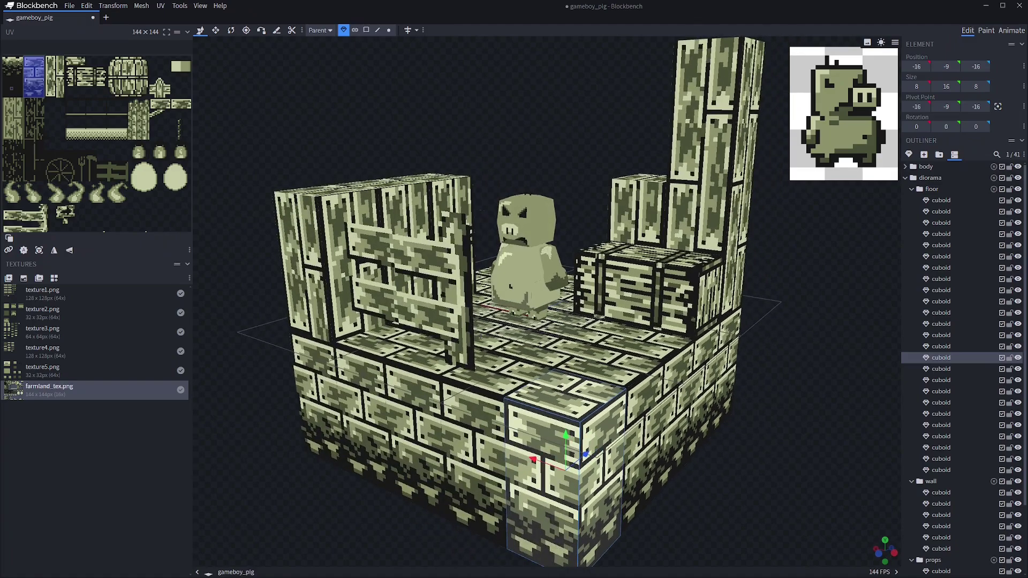
mouse_move(567, 208)
left_mouse_down()
mouse_move(594, 190)
mouse_move(562, 213)
left_mouse_up()
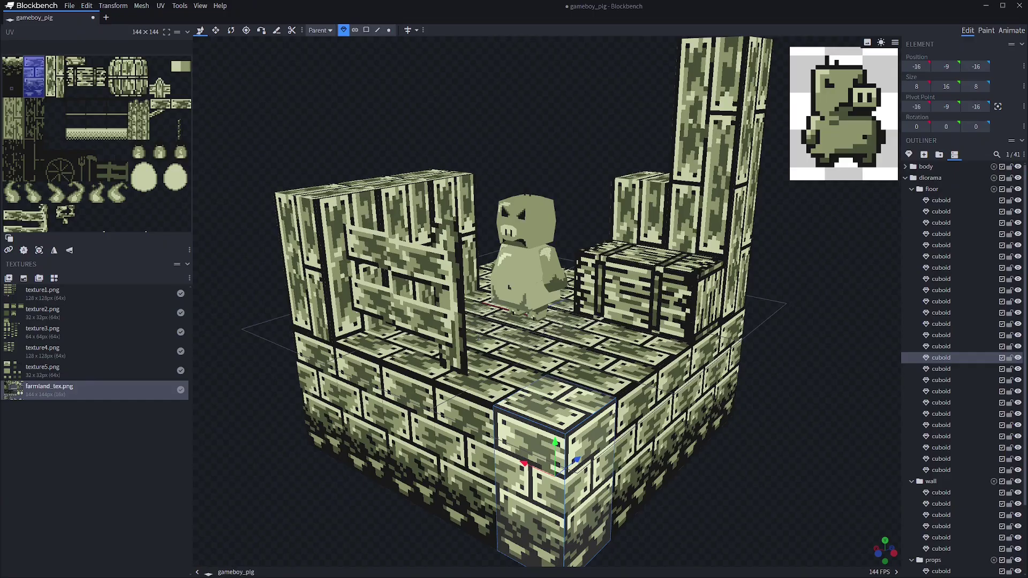
left_click_drag(771, 407, 714, 392)
left_click_drag(803, 436, 760, 441)
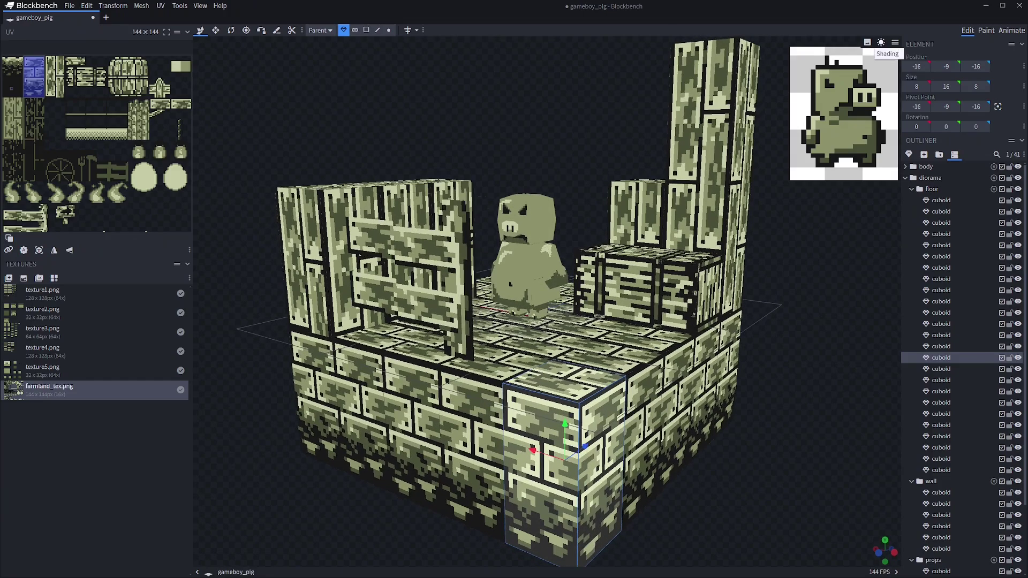
Turn on shading in the viewport and view the lit diorama from different sides.
left_click(881, 42)
mouse_move(771, 375)
left_mouse_down()
mouse_move(718, 391)
mouse_move(814, 370)
mouse_move(975, 378)
mouse_move(1014, 370)
left_mouse_up()
left_click_drag(525, 417, 763, 431)
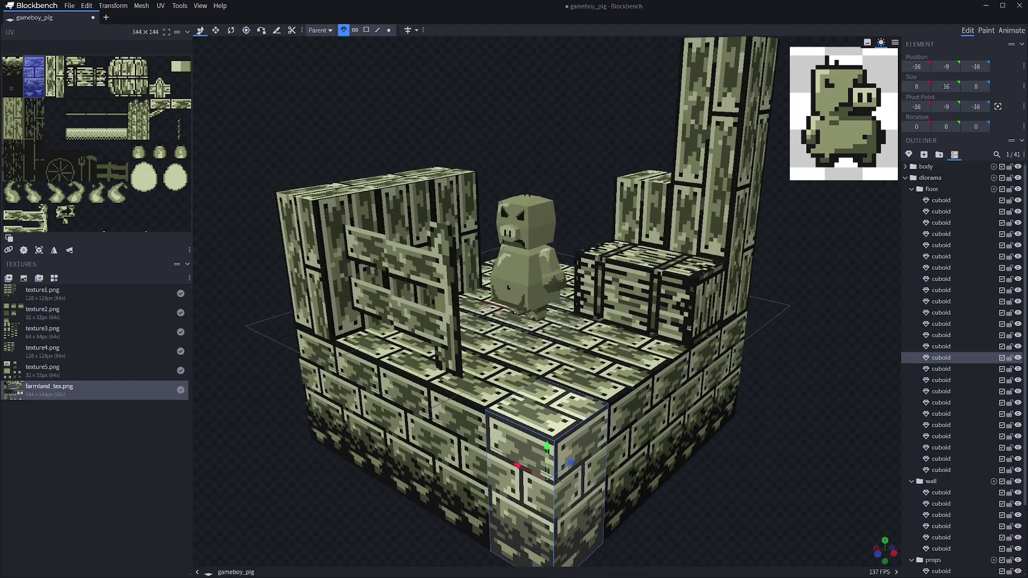